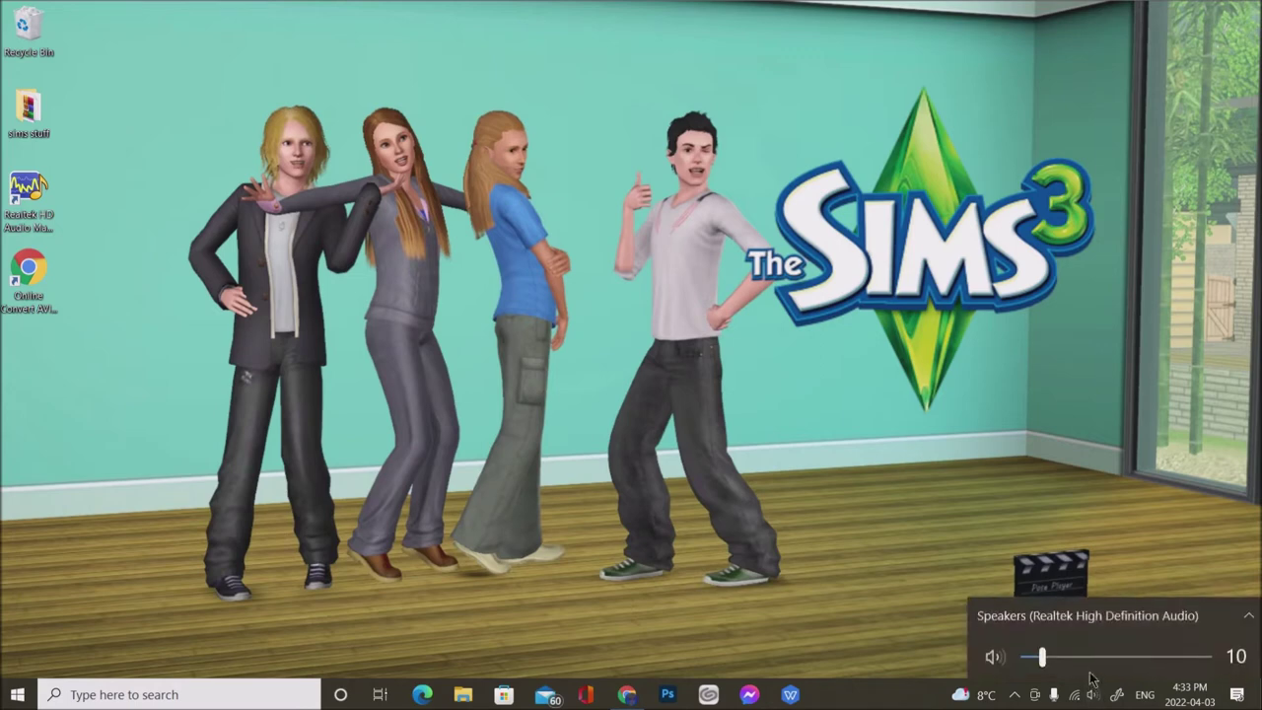
# Lower the speaker volume to 5 and close the volume control
pyautogui.moveTo(1045, 658); pyautogui.dragTo(1034, 659)
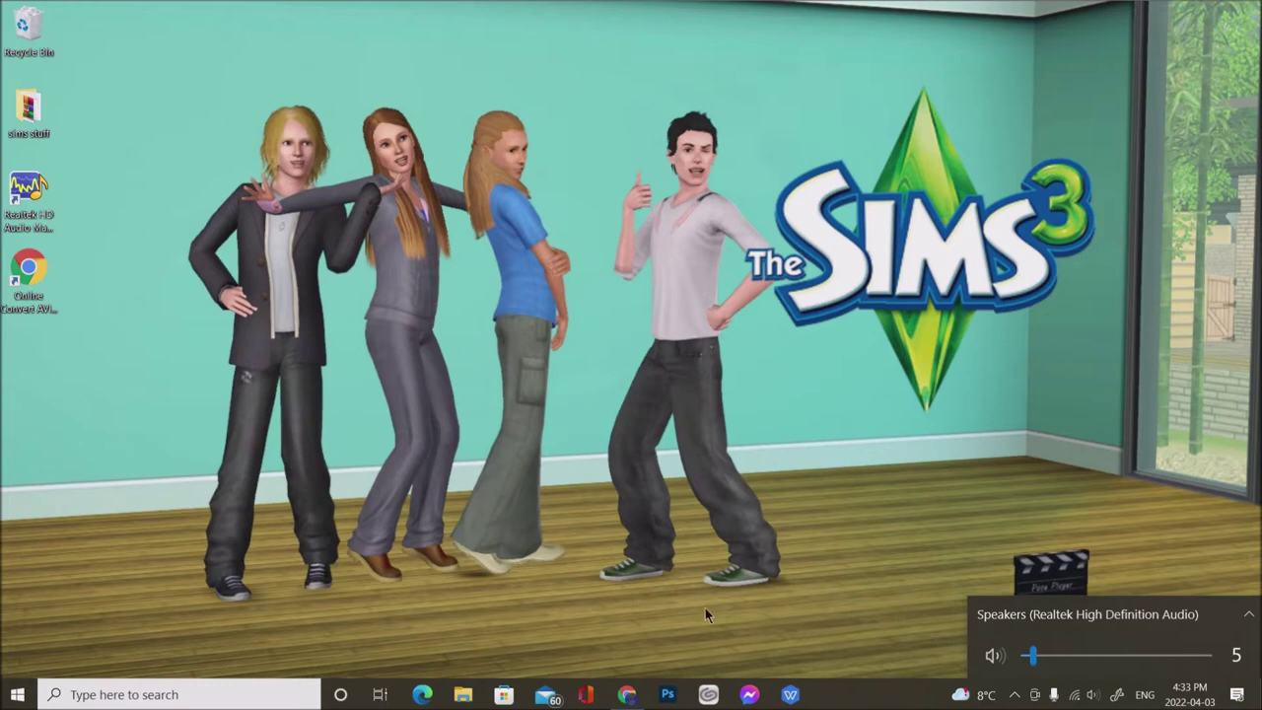
pyautogui.click(856, 617)
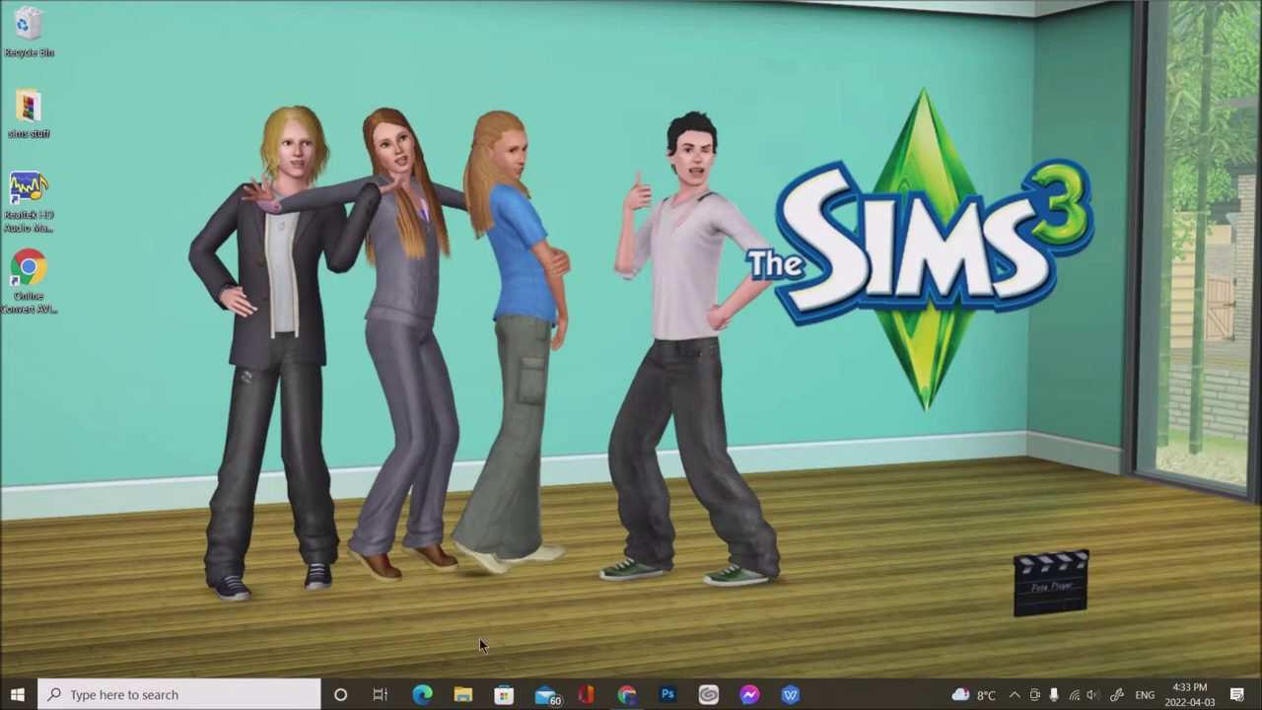
# Check the installed programs for Link Shell Extension, expand its folder to view the entries, and close the list
pyautogui.click(18, 694)
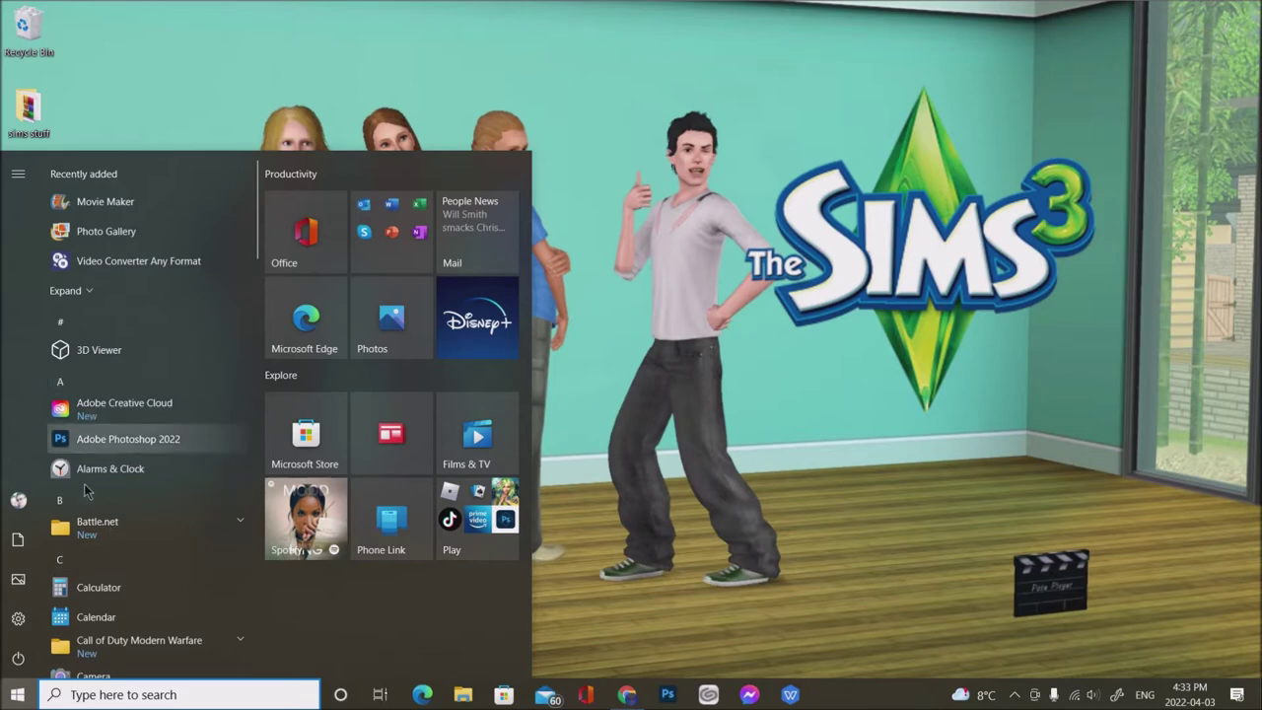
pyautogui.scroll(-4, 85, 569)
pyautogui.scroll(-5, 86, 564)
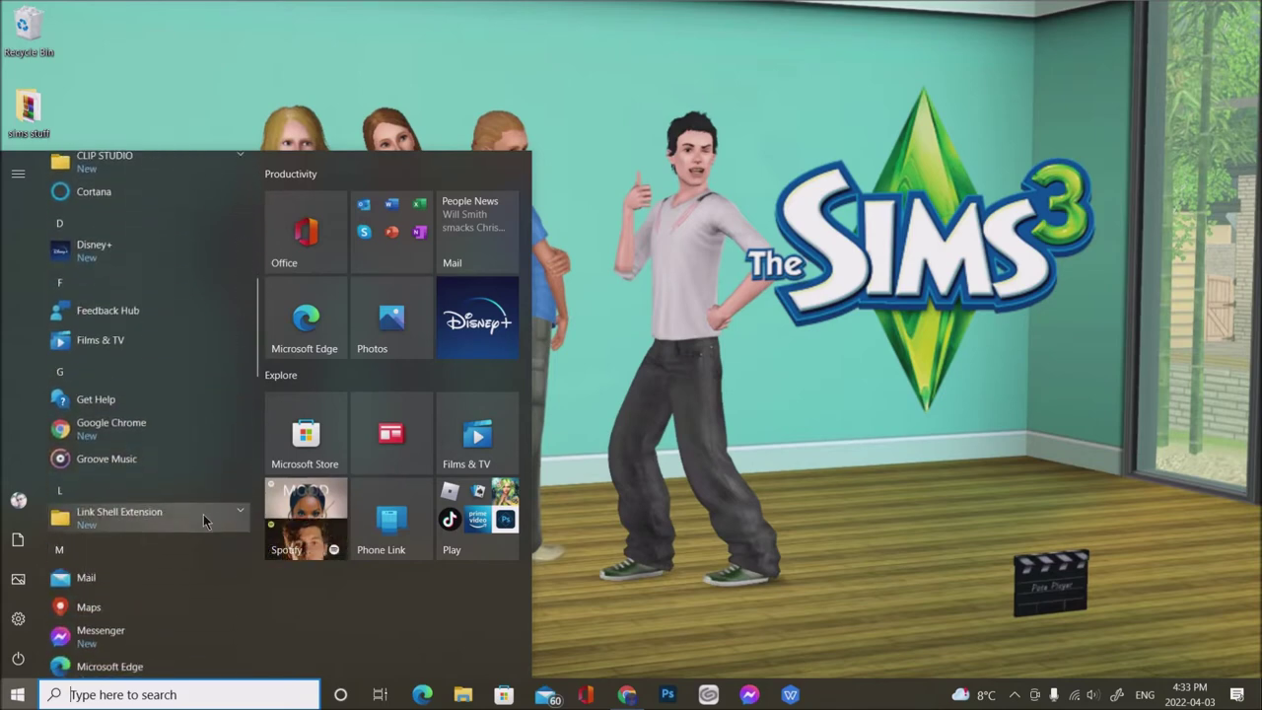
pyautogui.click(203, 513)
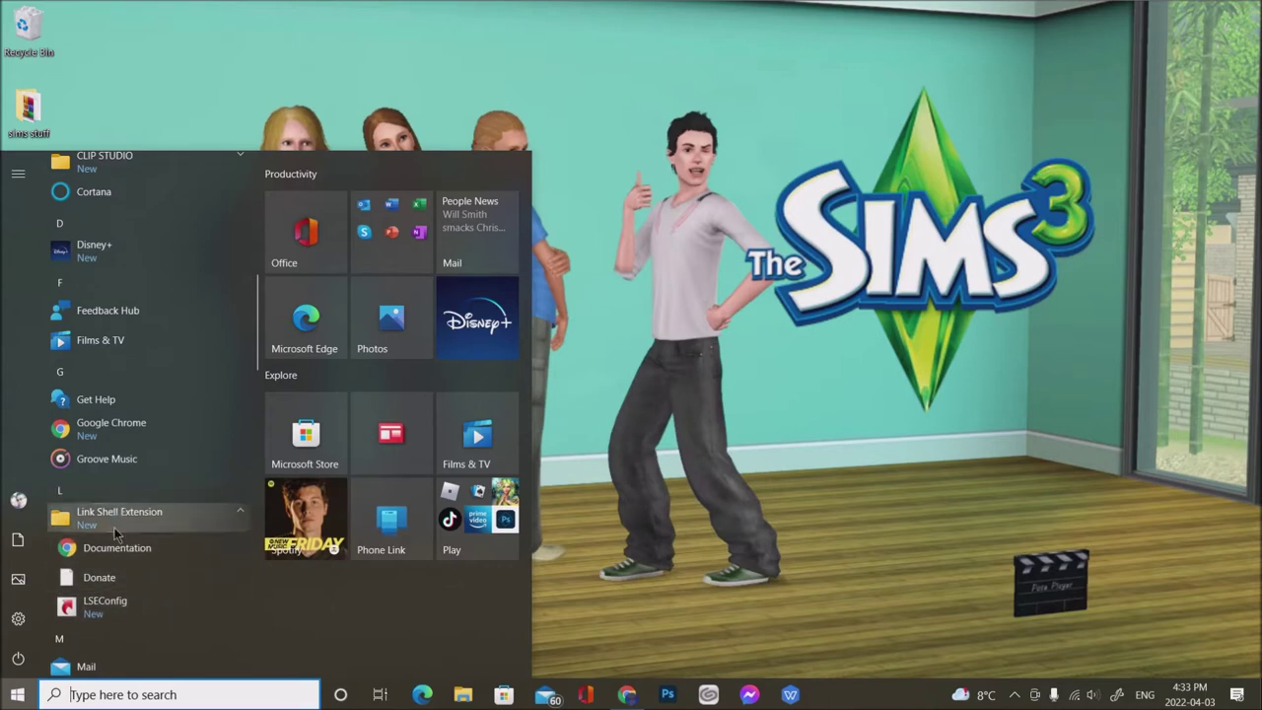
pyautogui.click(770, 590)
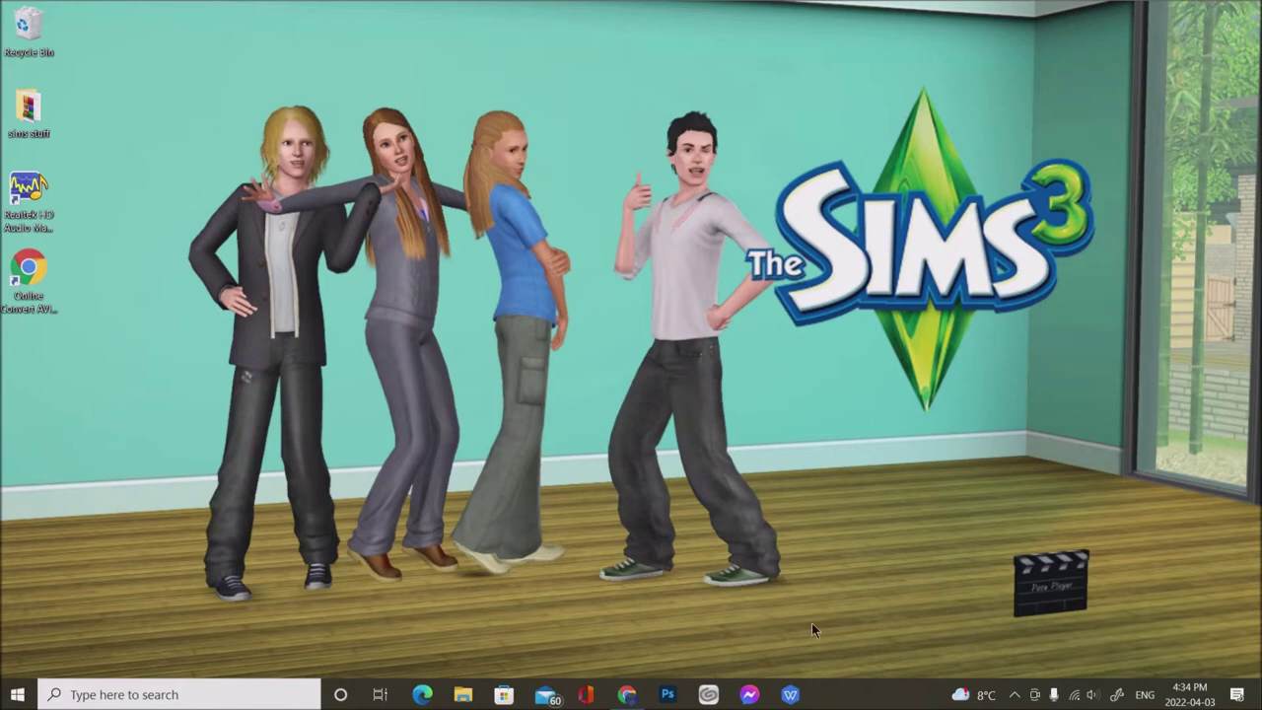
# Open File Explorer and go through This PC to the SSD 1tb (H:) drive
pyautogui.click(464, 696)
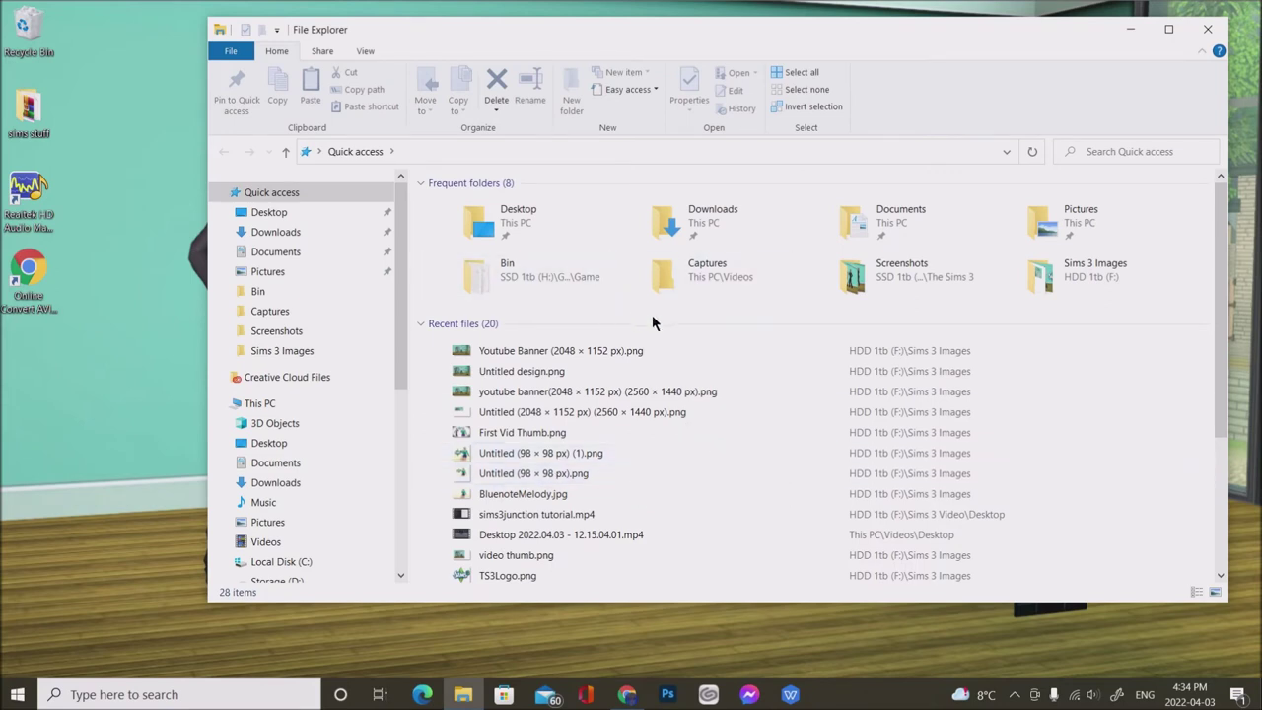
pyautogui.scroll(-2, 303, 509)
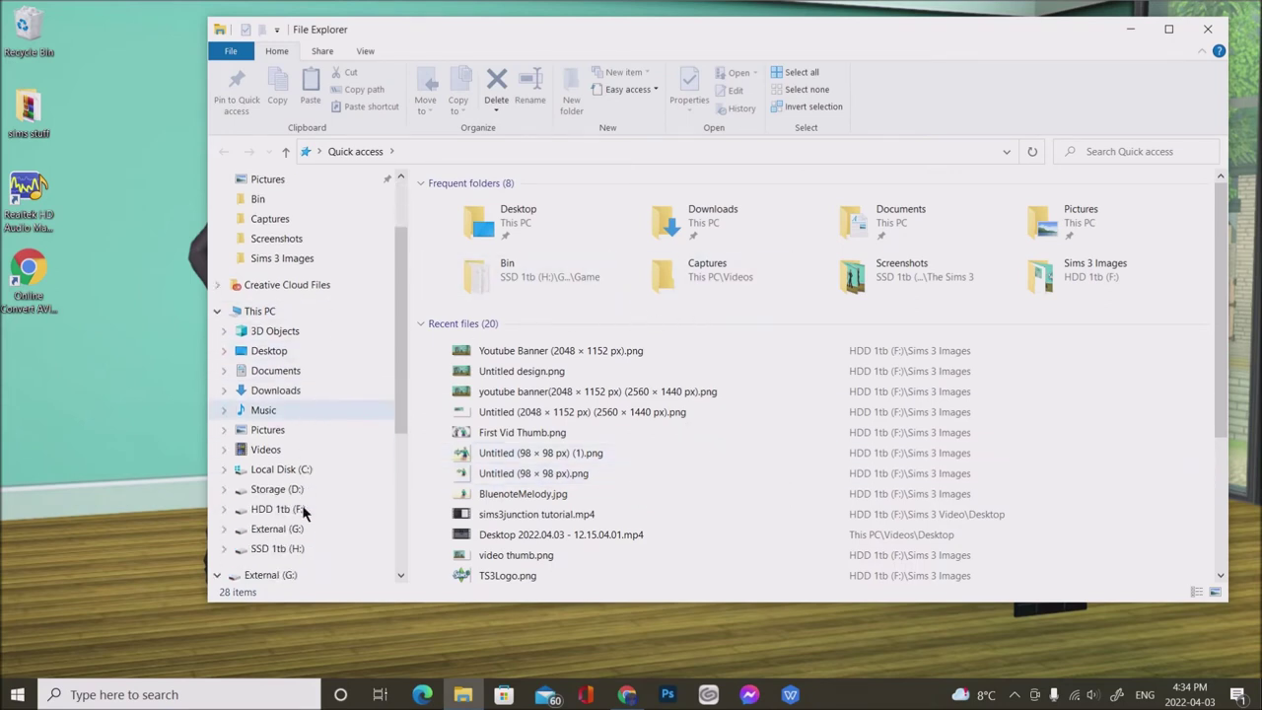
pyautogui.scroll(-1, 303, 509)
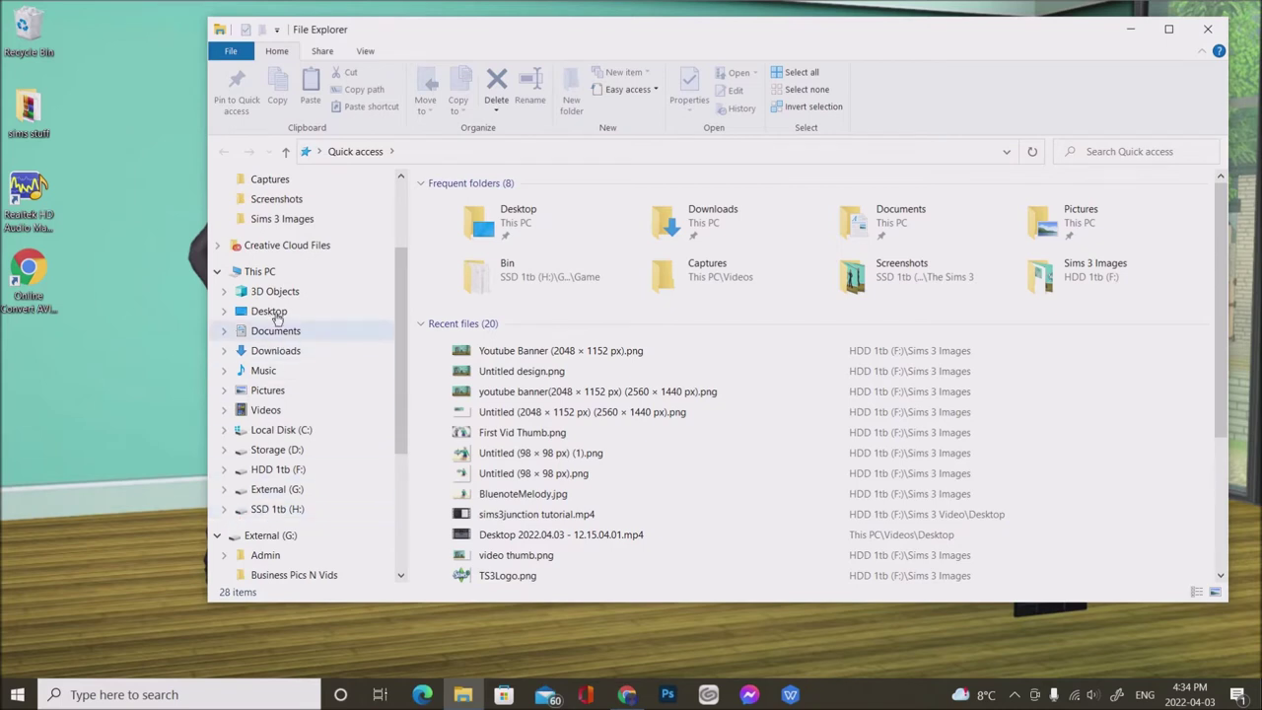
pyautogui.click(260, 272)
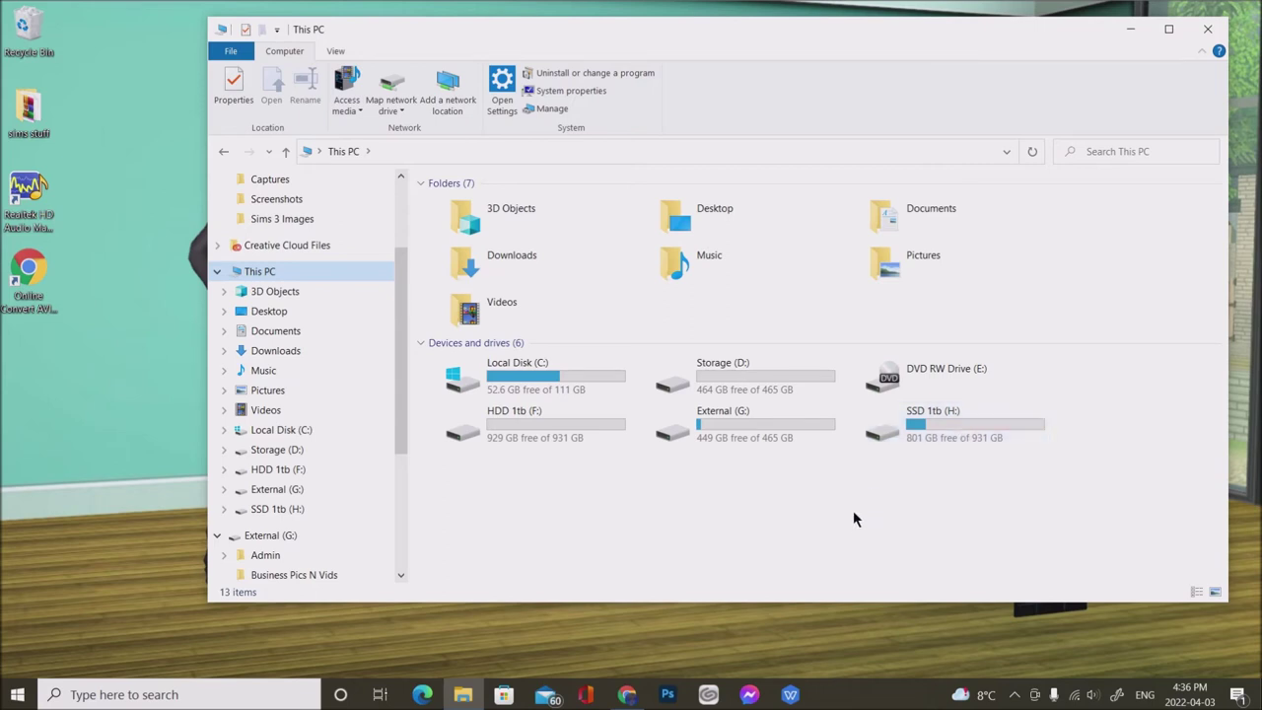
pyautogui.doubleClick(954, 434)
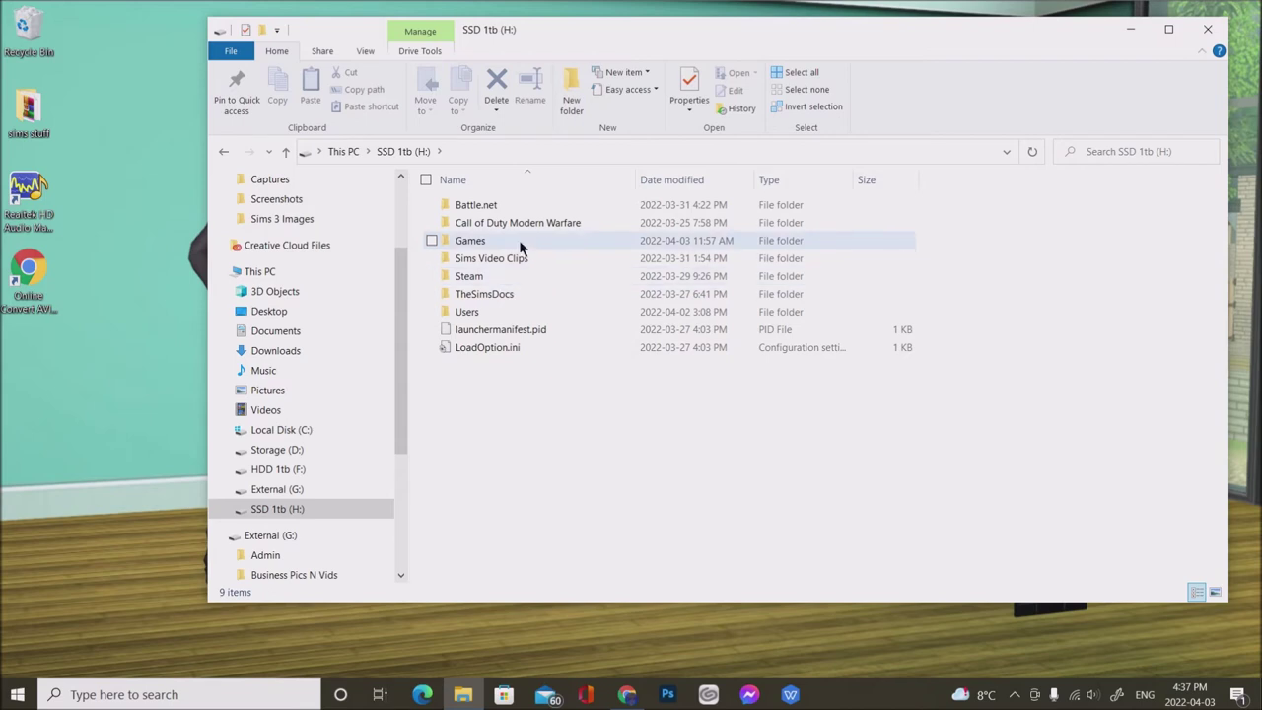
# Open Games > The Sims 3 > Game > Bin on the H: drive and look through the game's installed files
pyautogui.moveTo(473, 249)
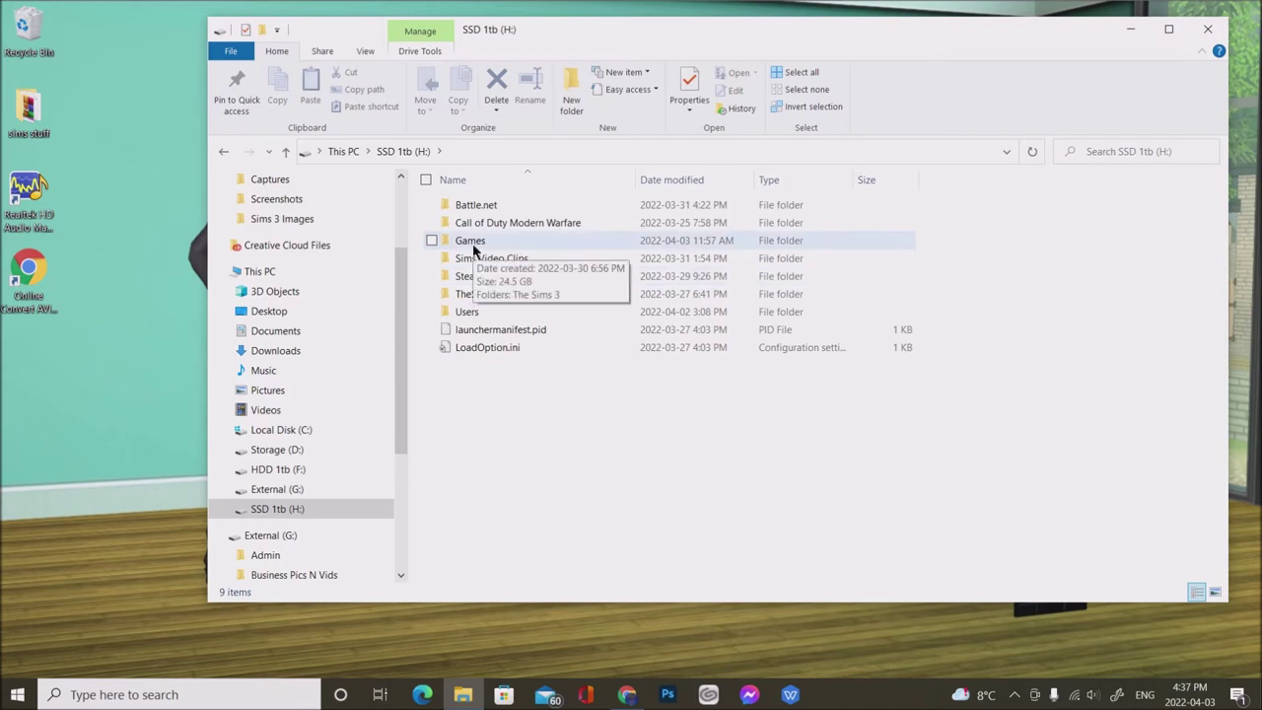
pyautogui.doubleClick(474, 245)
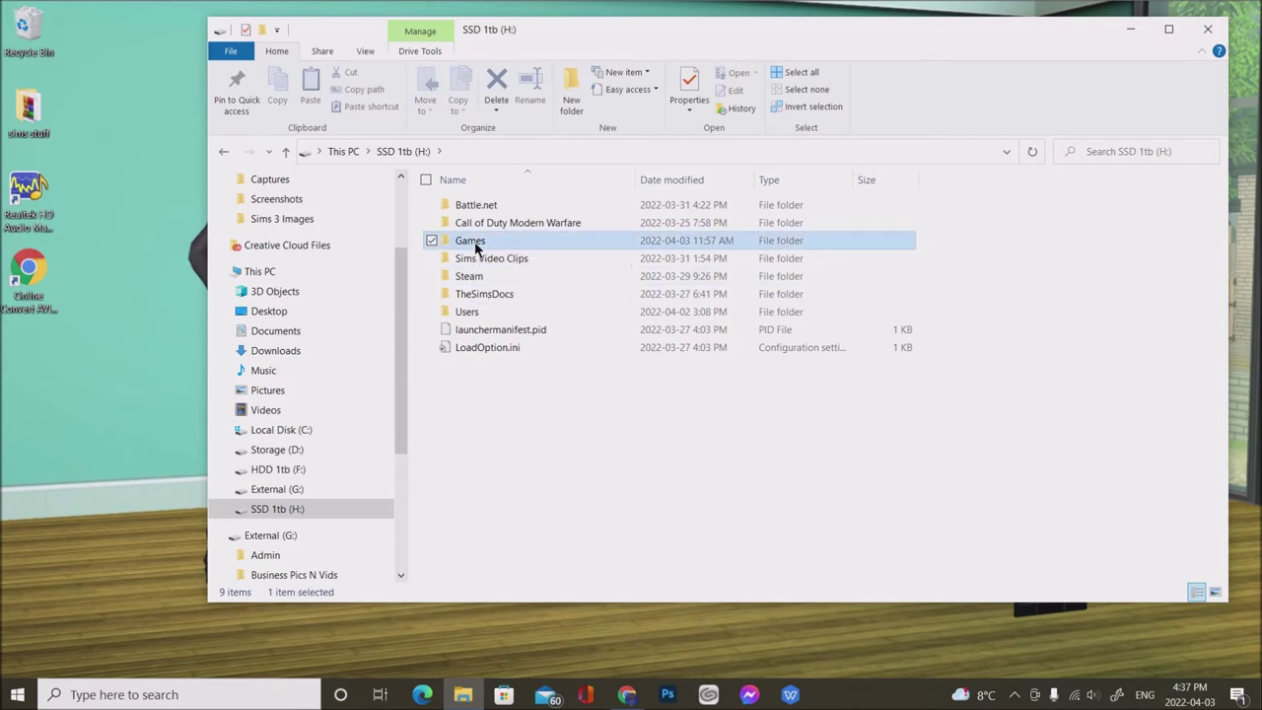
pyautogui.click(488, 208)
pyautogui.doubleClick(490, 207)
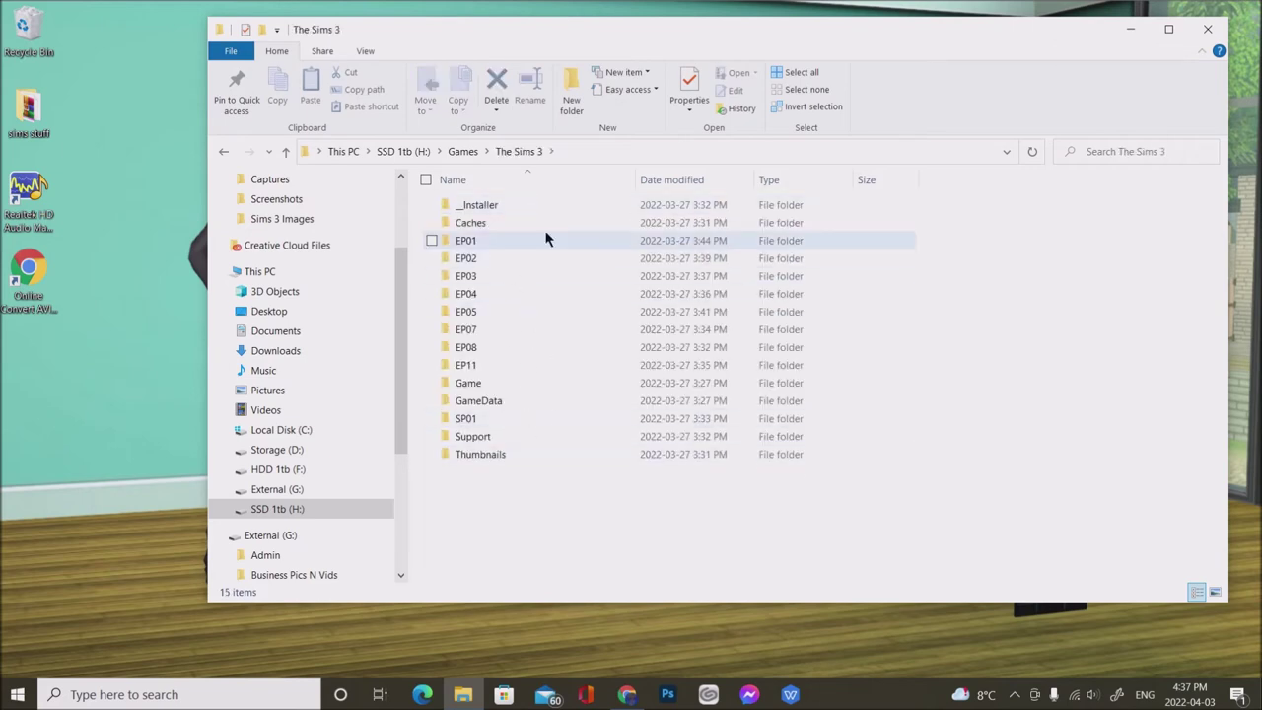
pyautogui.doubleClick(478, 384)
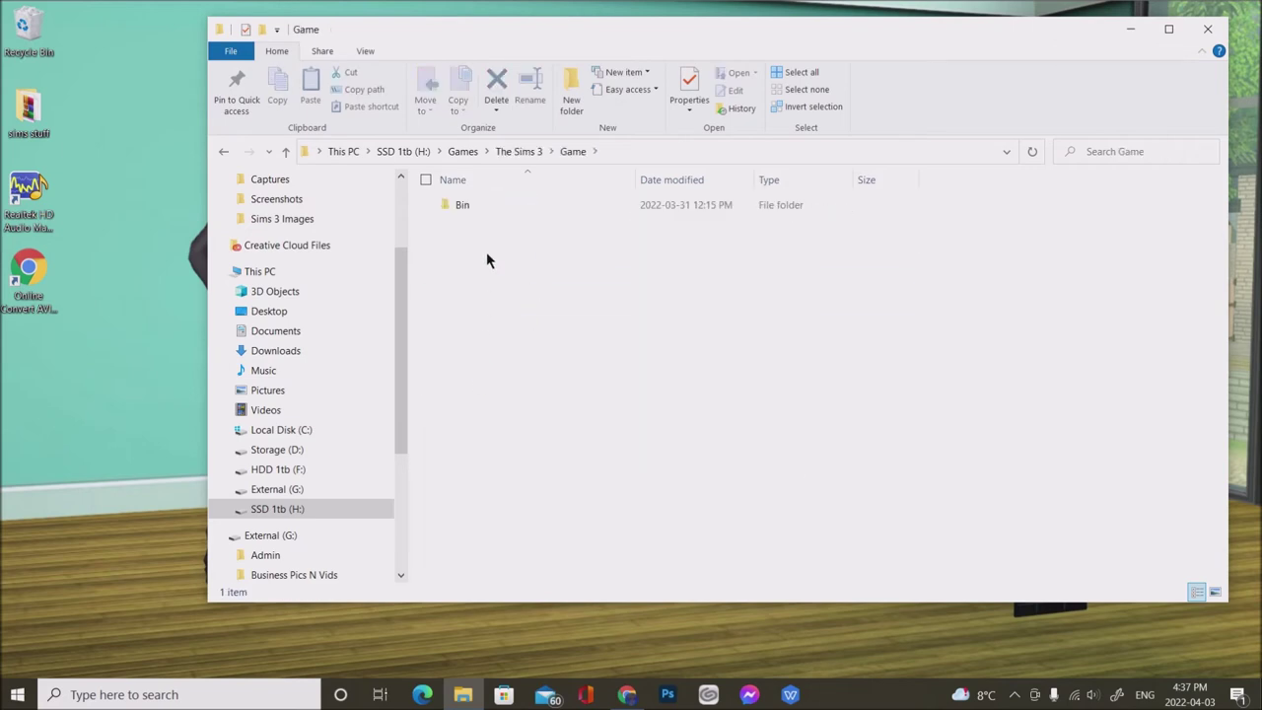
pyautogui.doubleClick(486, 205)
pyautogui.scroll(-5, 550, 321)
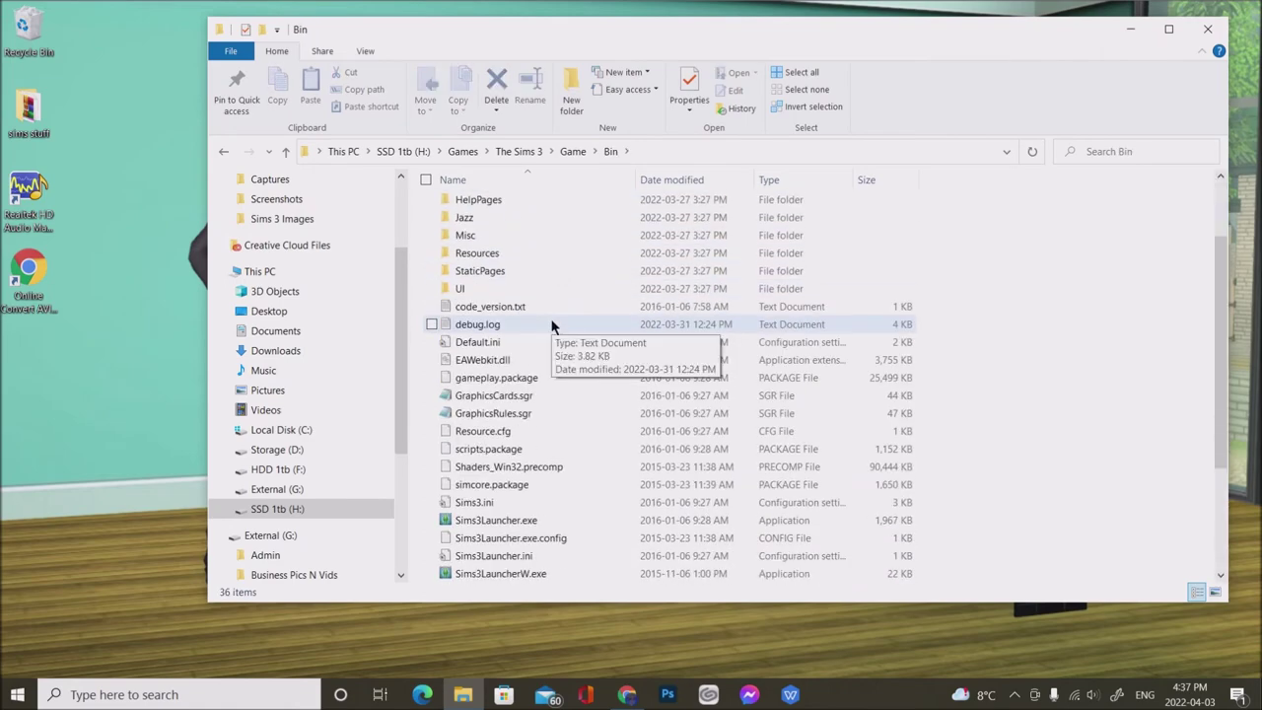
pyautogui.scroll(5, 550, 322)
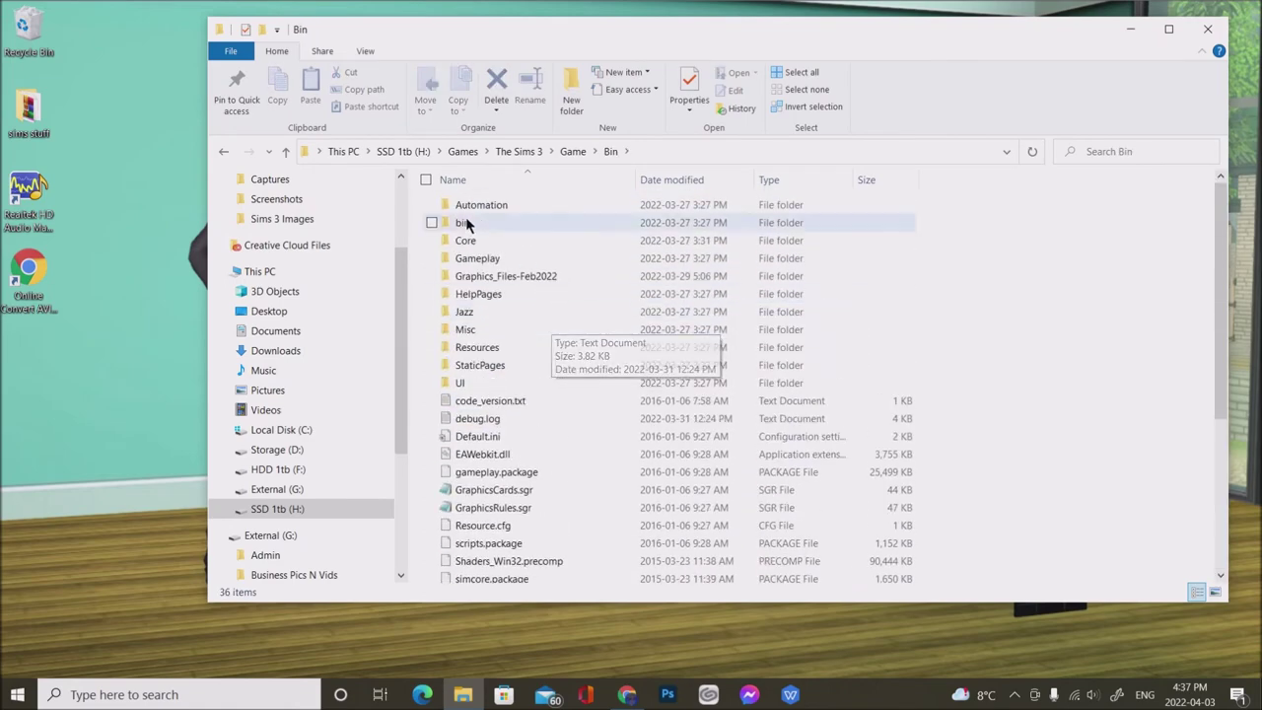
# Return to the root of the H: drive and select the TheSimsDocs folder to view its details
pyautogui.click(287, 151)
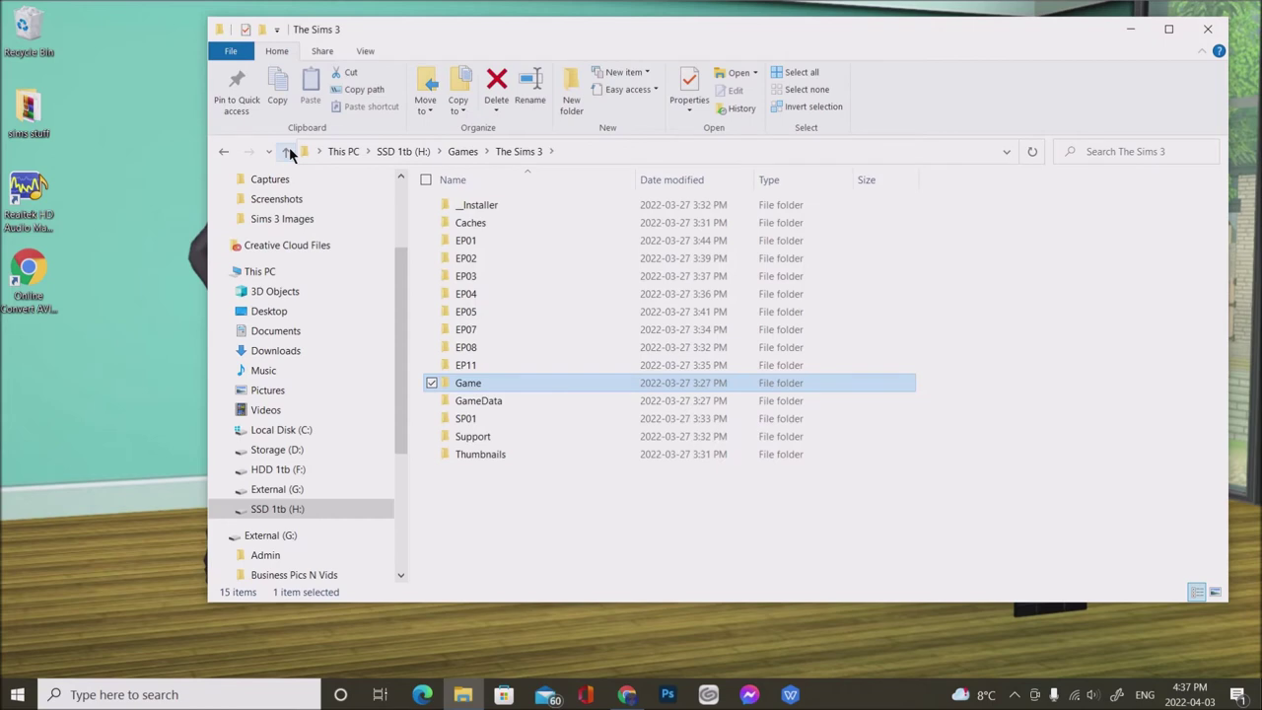
pyautogui.click(287, 151)
pyautogui.click(287, 151)
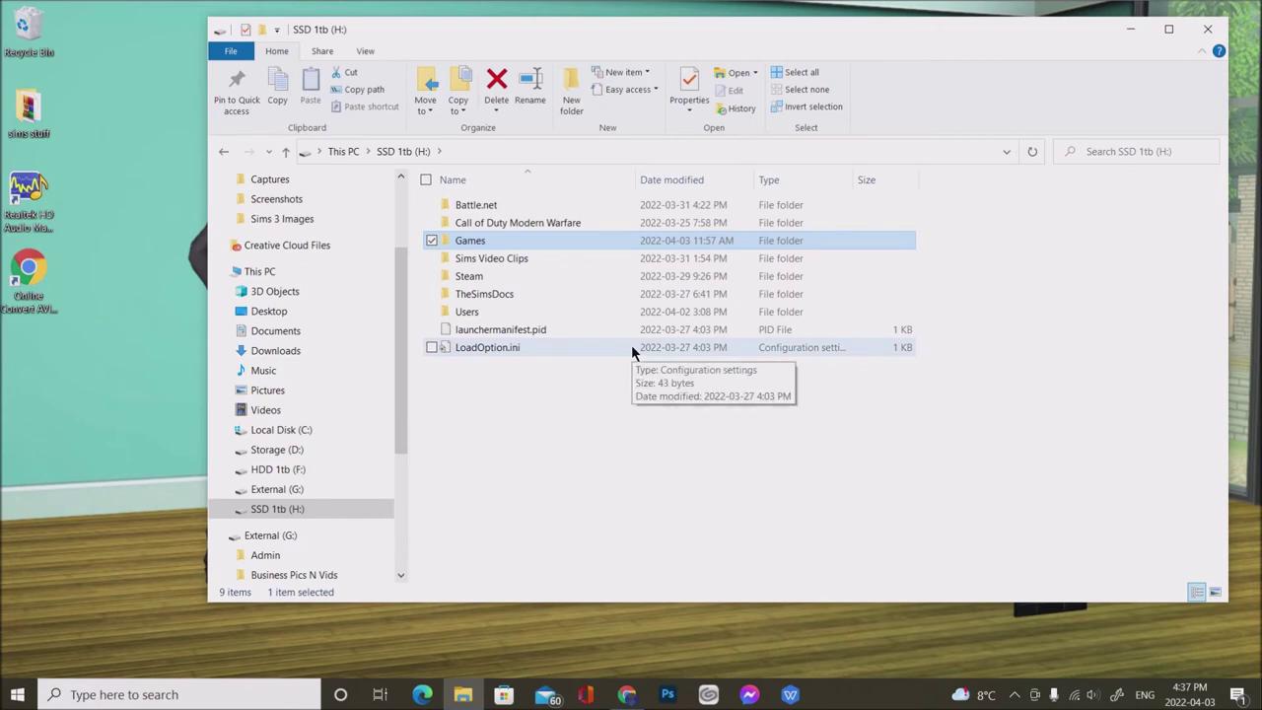
pyautogui.moveTo(454, 296)
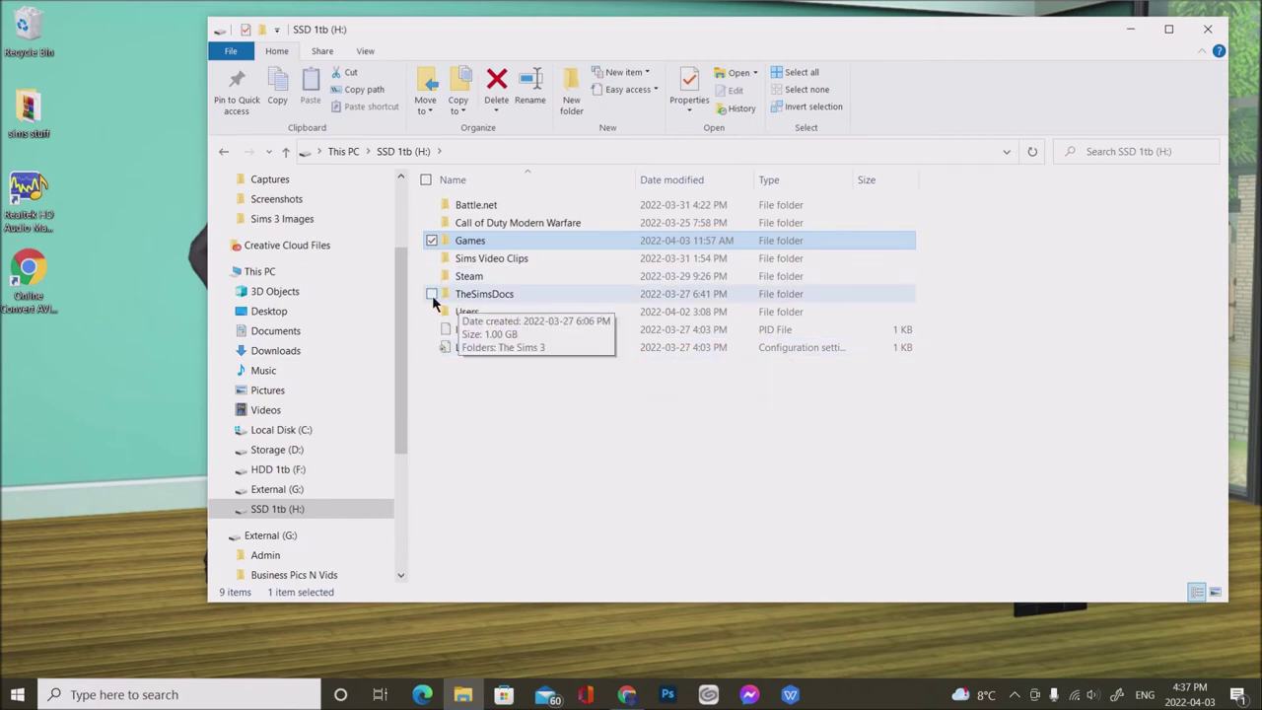
pyautogui.click(491, 298)
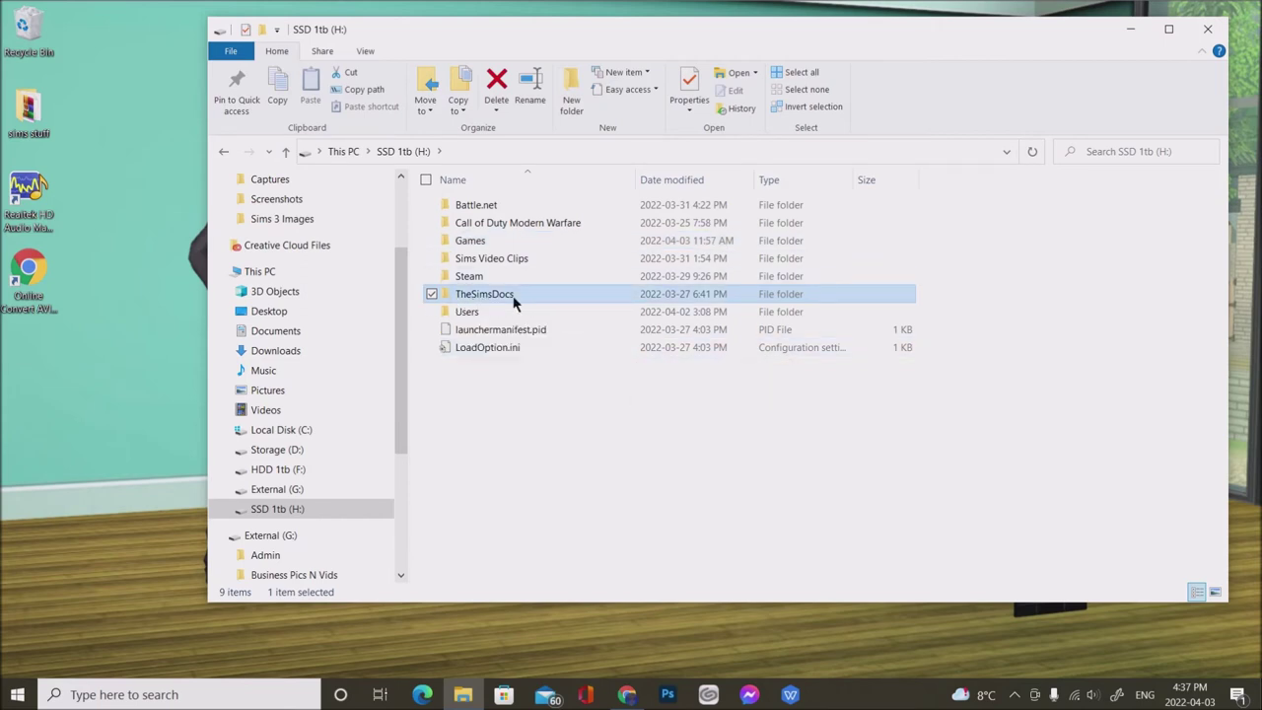
pyautogui.moveTo(513, 304)
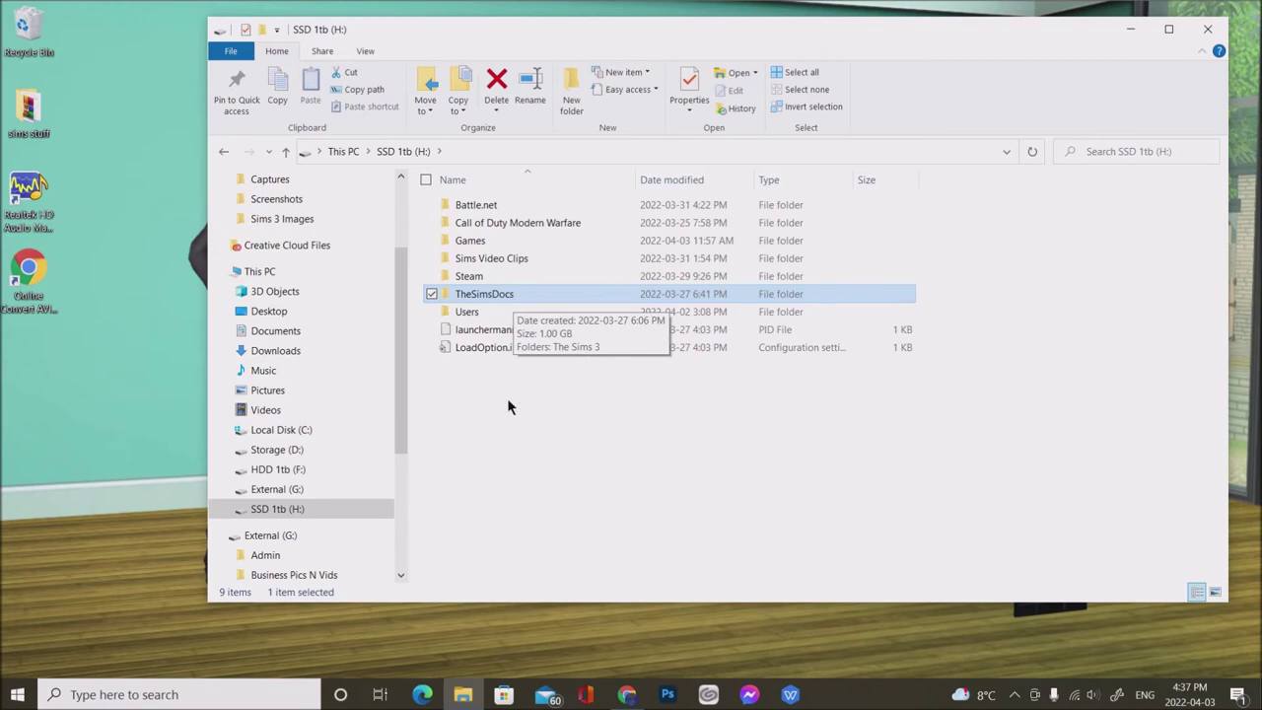
# Open Program Files on Local Disk (C:) and look through its folders for a Sims 3 installation
pyautogui.click(277, 435)
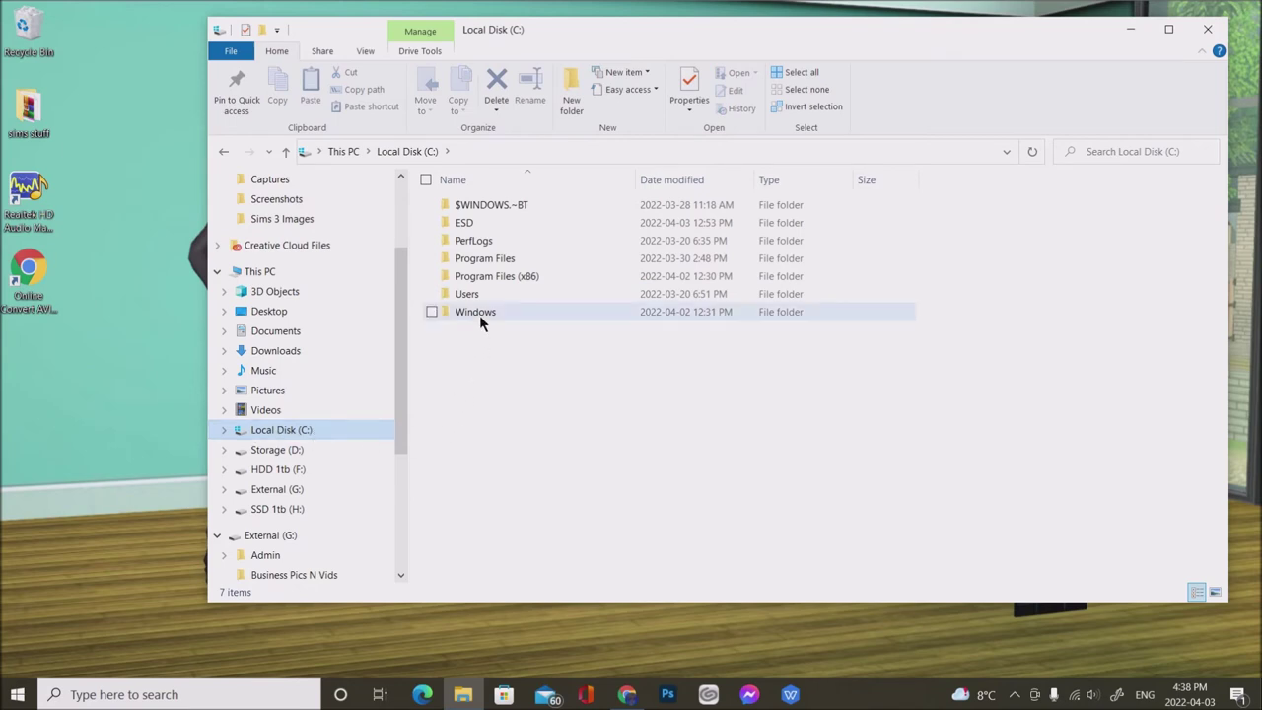
pyautogui.moveTo(479, 315)
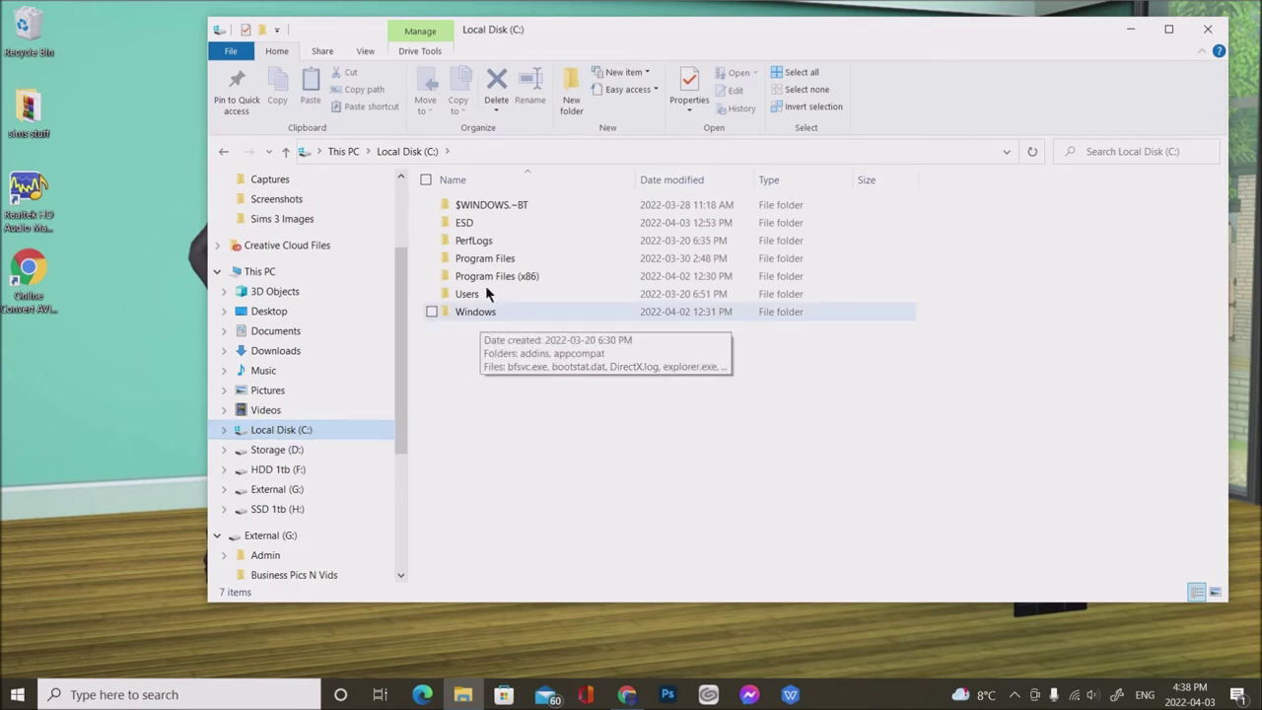
pyautogui.doubleClick(488, 259)
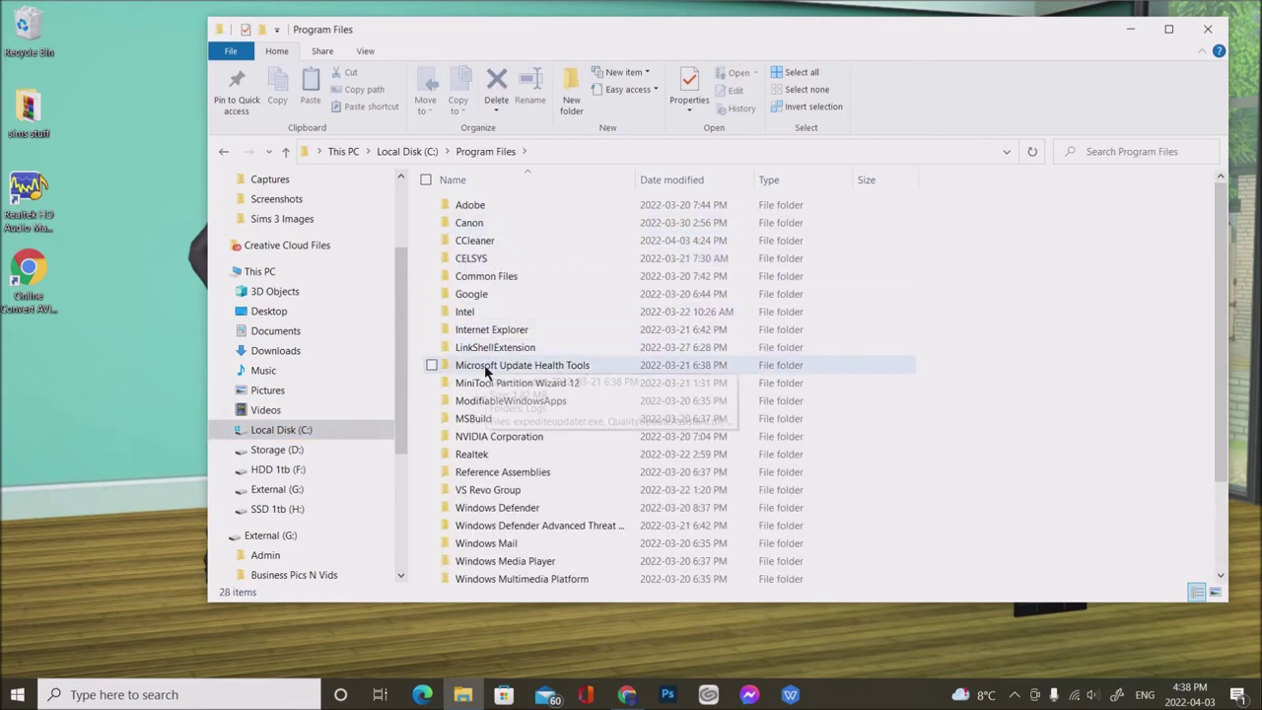
pyautogui.scroll(-1, 490, 413)
pyautogui.scroll(-2, 490, 413)
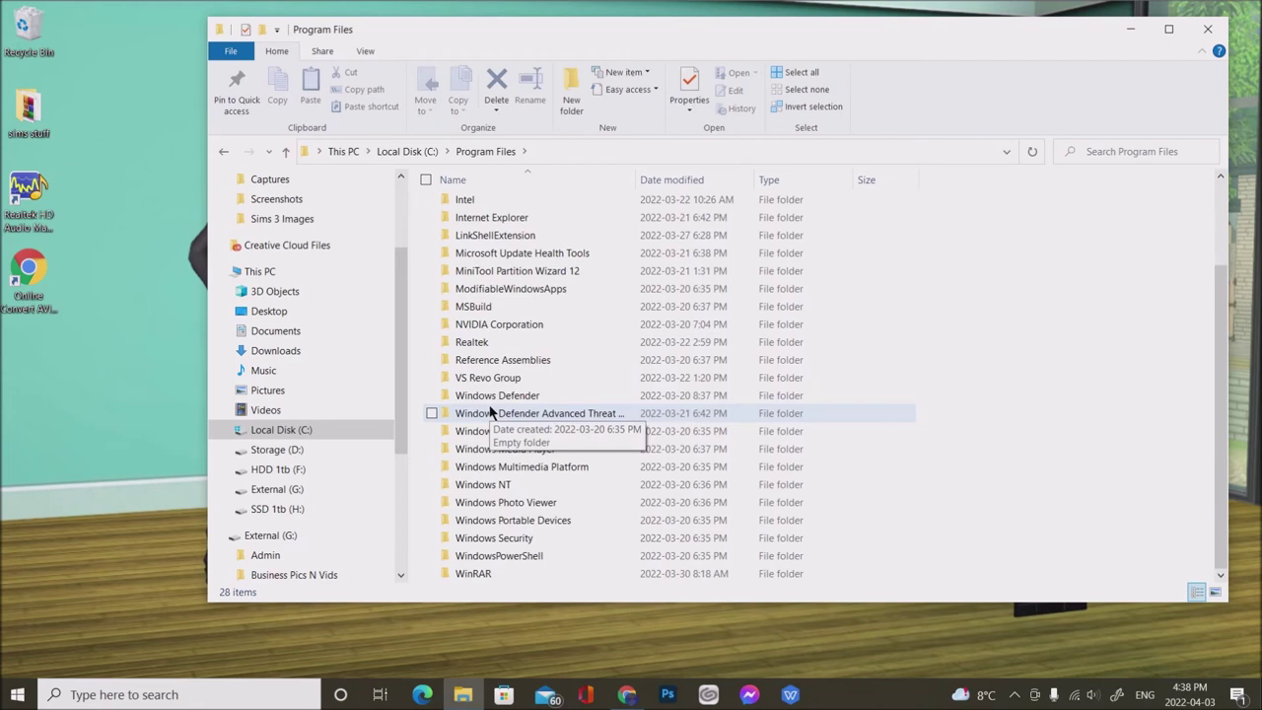
pyautogui.scroll(3, 490, 413)
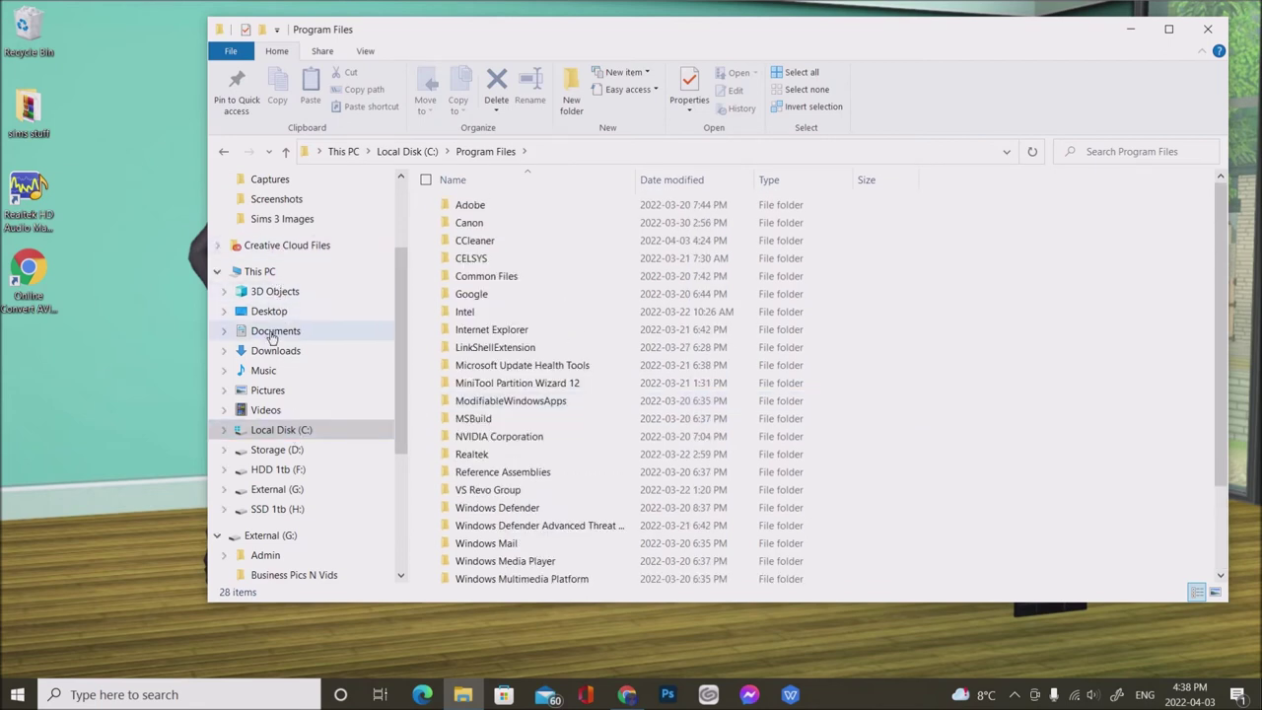
# View the Documents folder and look through Program Files (x86) on Local Disk (C:) for game folders
pyautogui.click(273, 333)
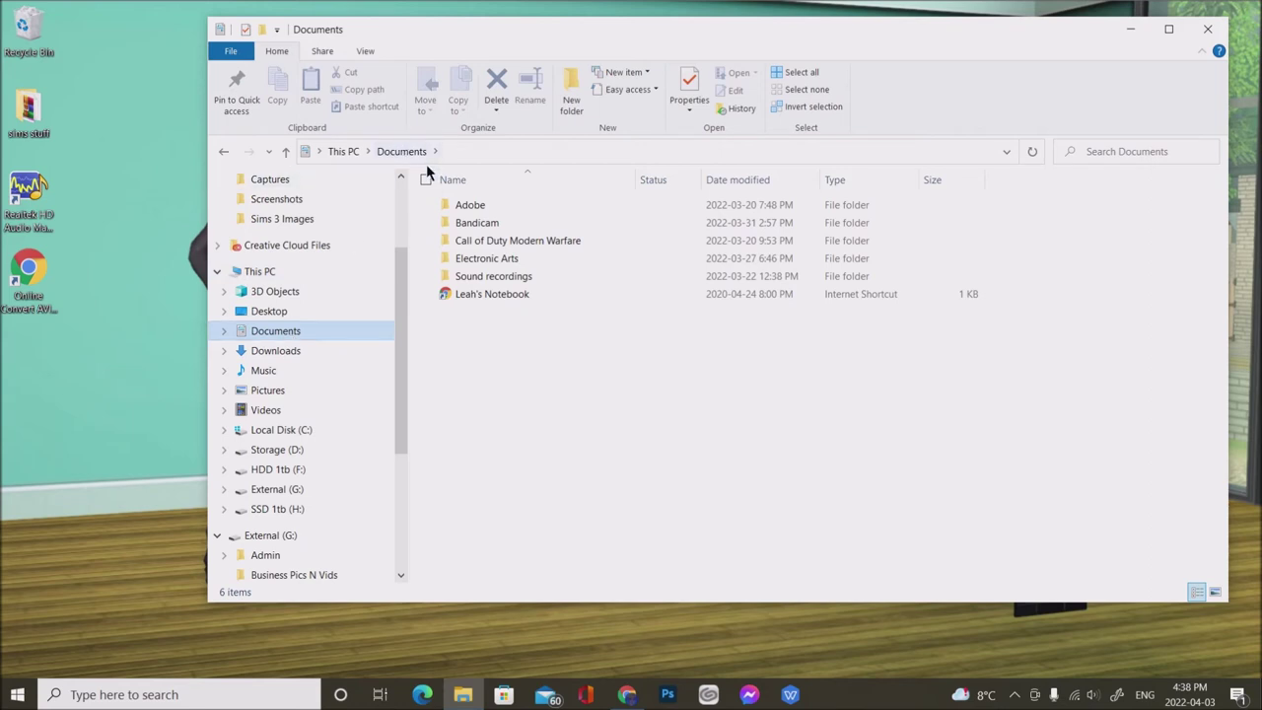
pyautogui.click(259, 436)
pyautogui.doubleClick(493, 278)
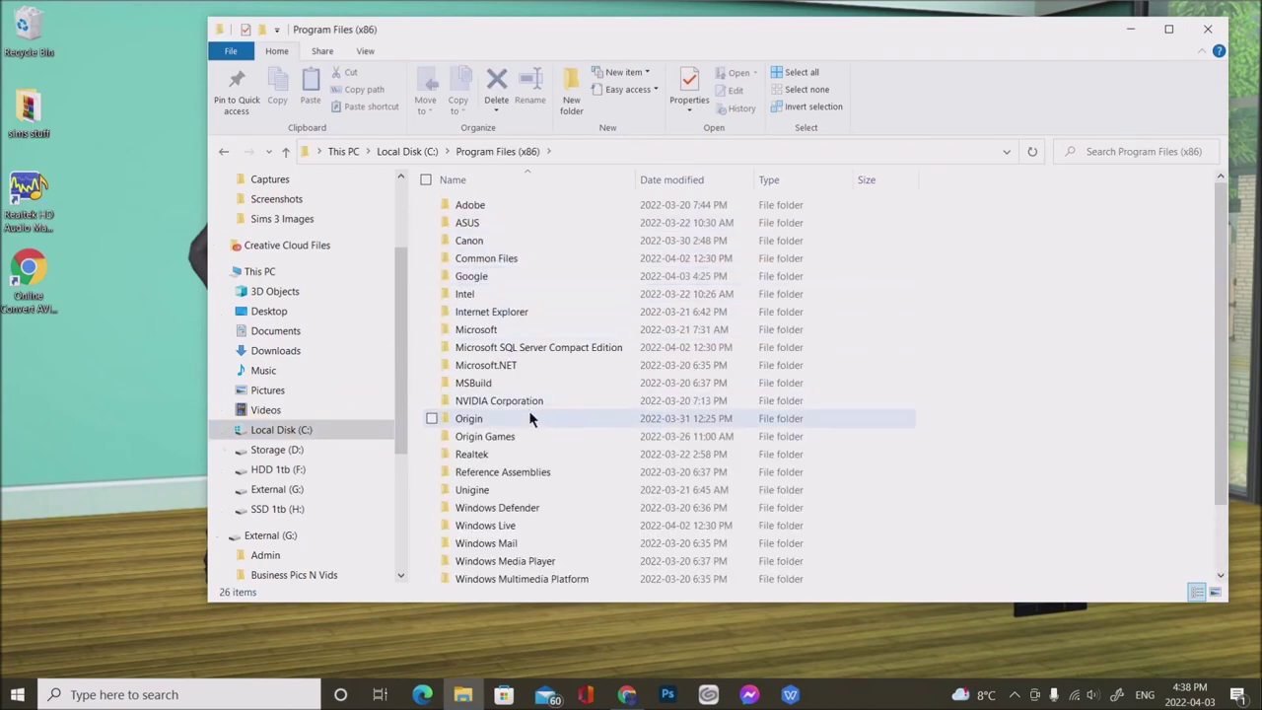
pyautogui.scroll(-1, 490, 452)
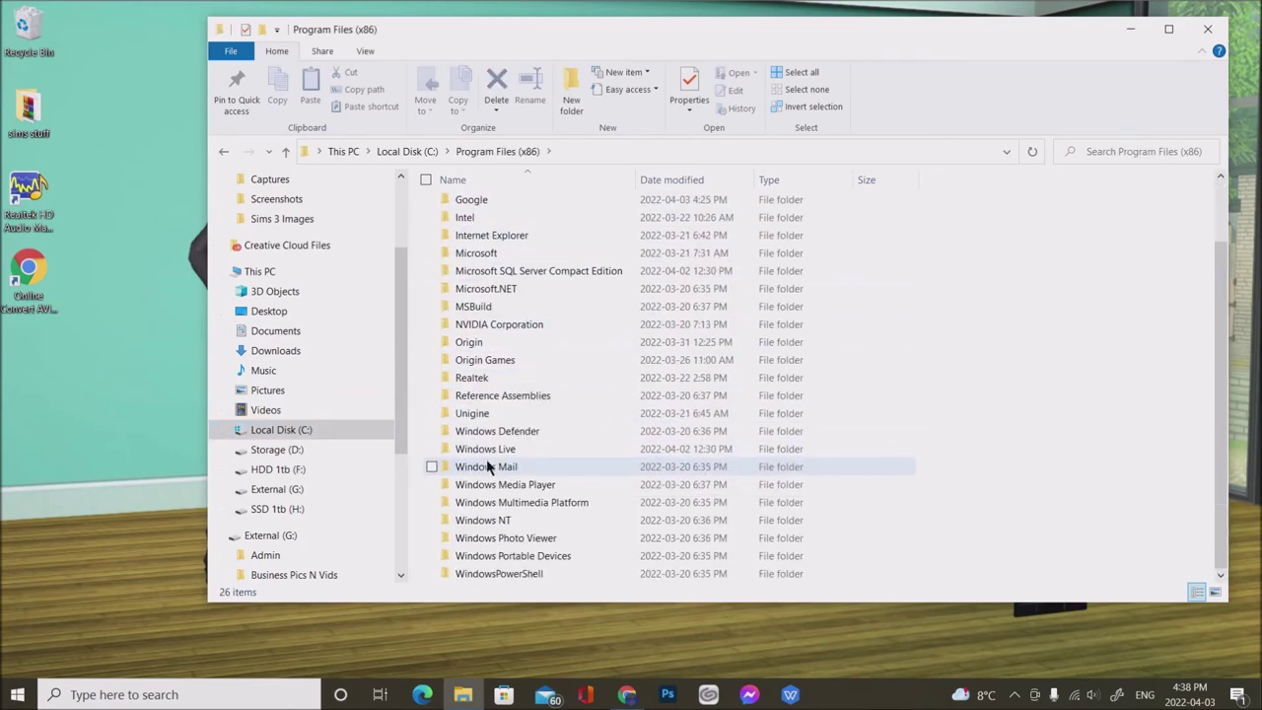
pyautogui.scroll(1, 488, 453)
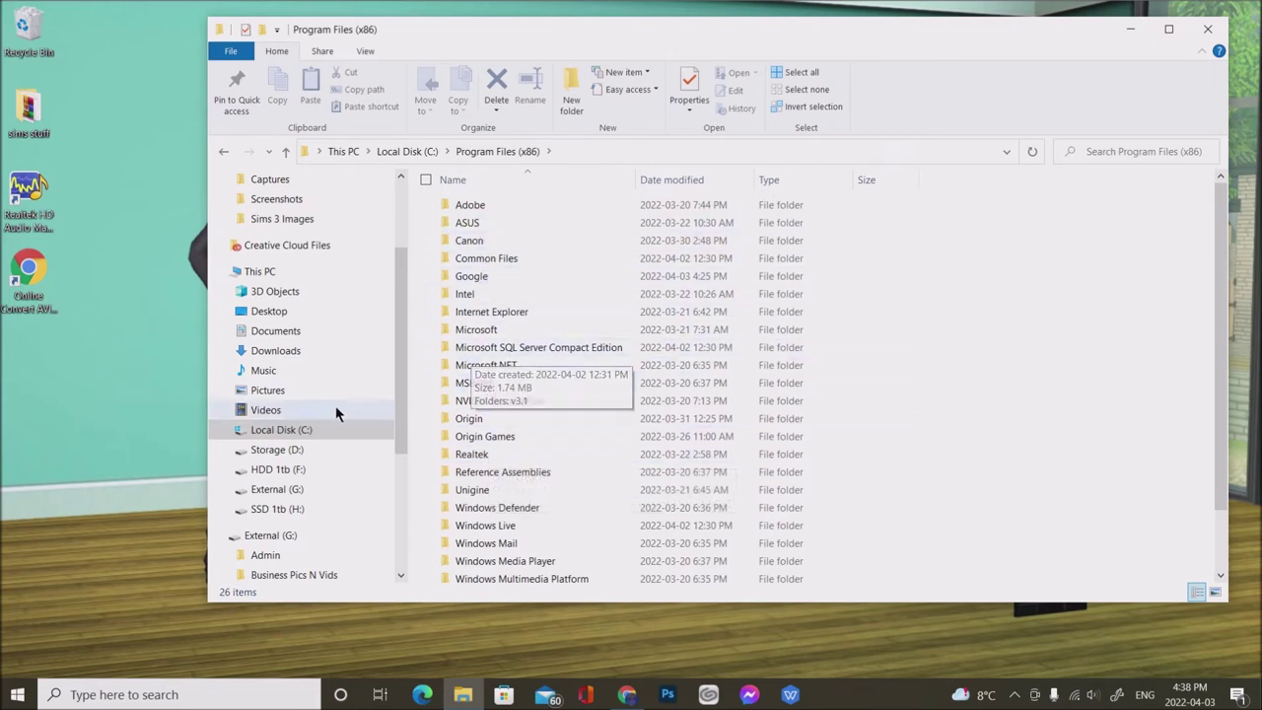
# Copy The Sims 3 folder from Documents > Electronic Arts
pyautogui.click(278, 333)
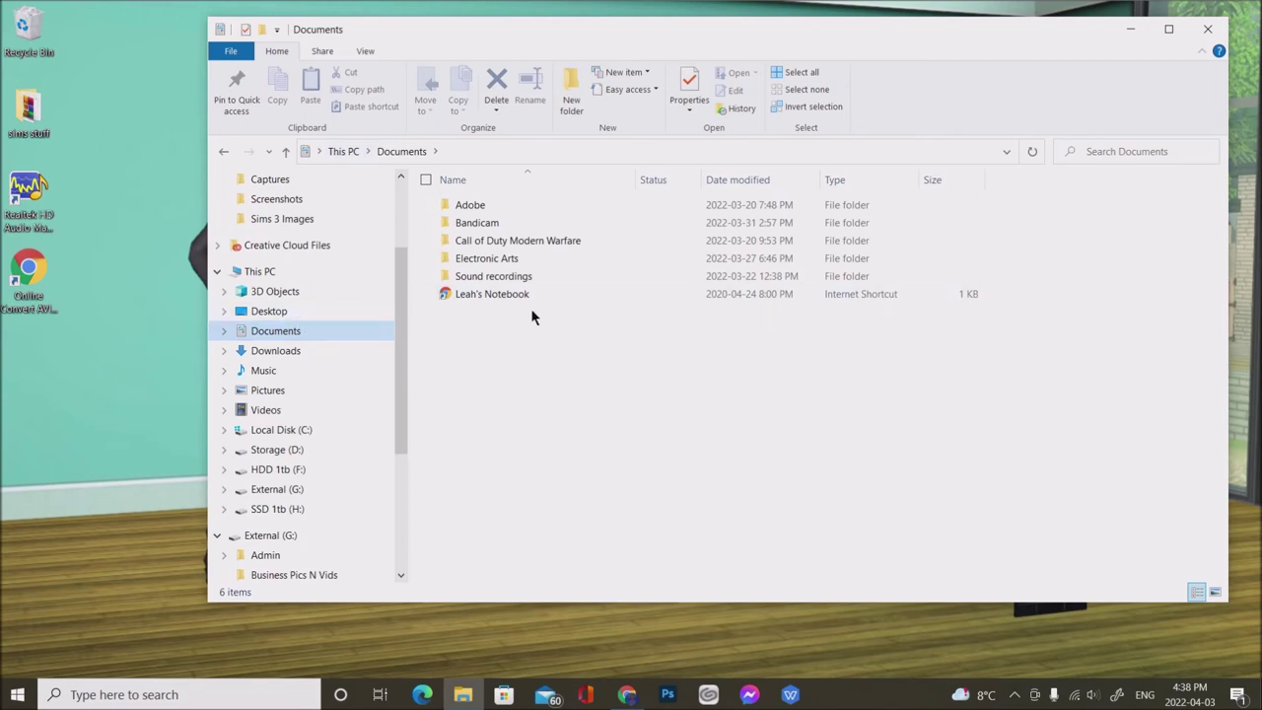
pyautogui.click(484, 261)
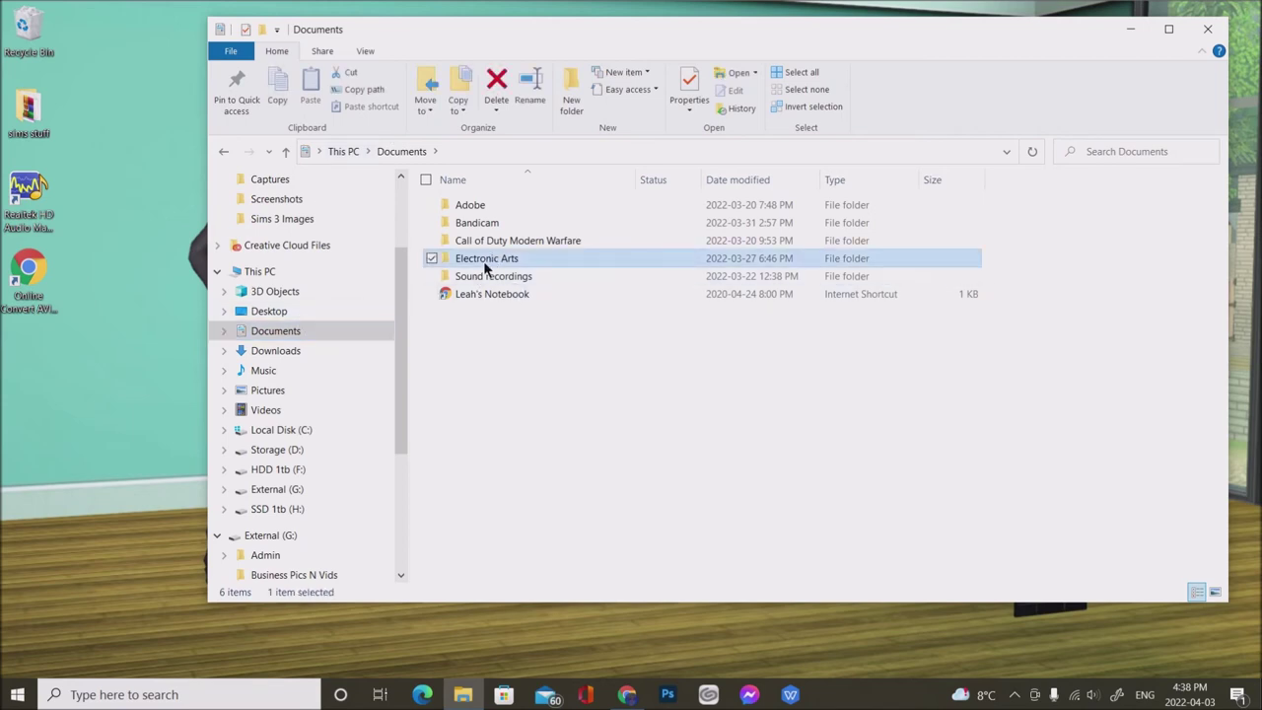
pyautogui.doubleClick(485, 262)
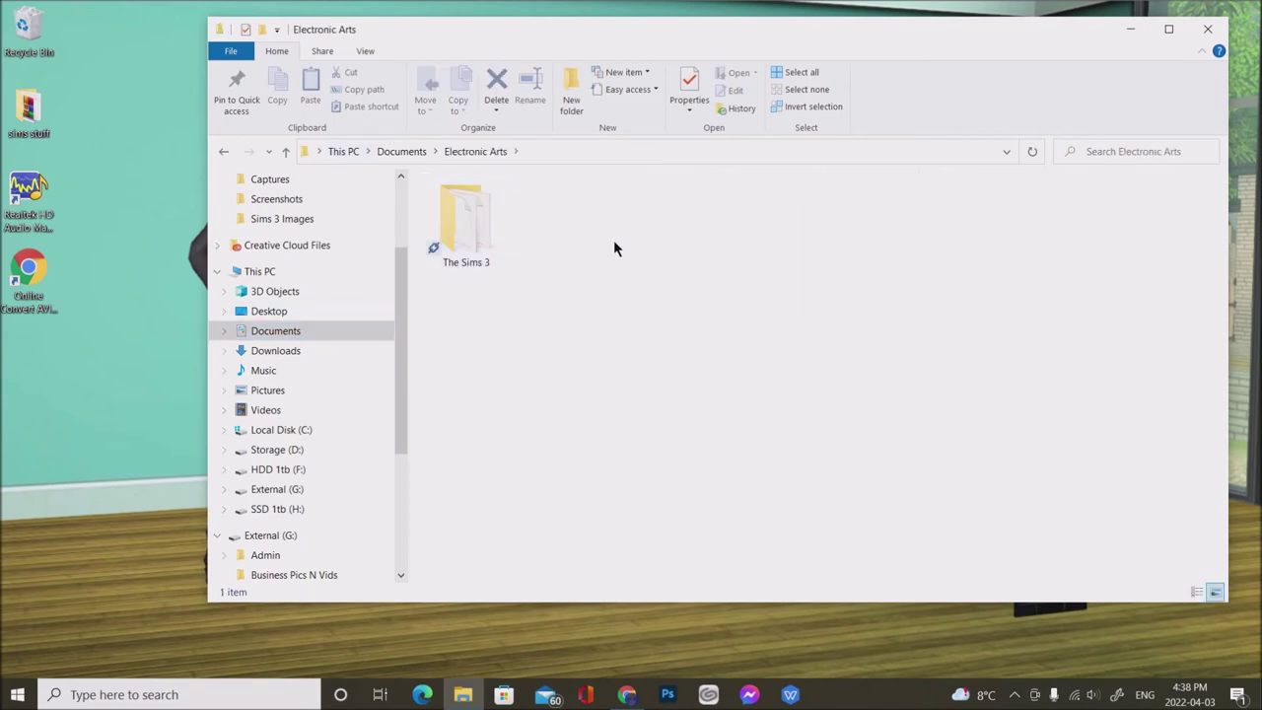
pyautogui.click(472, 254)
pyautogui.rightClick(471, 253)
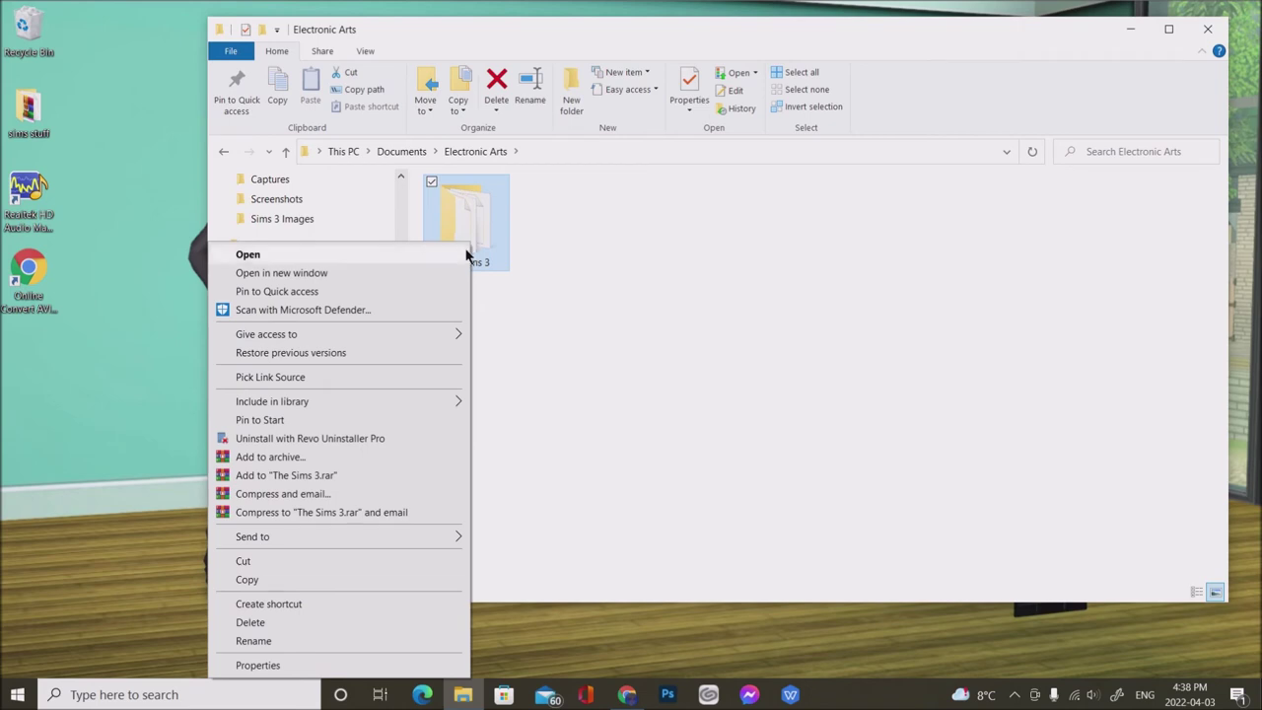
pyautogui.click(262, 579)
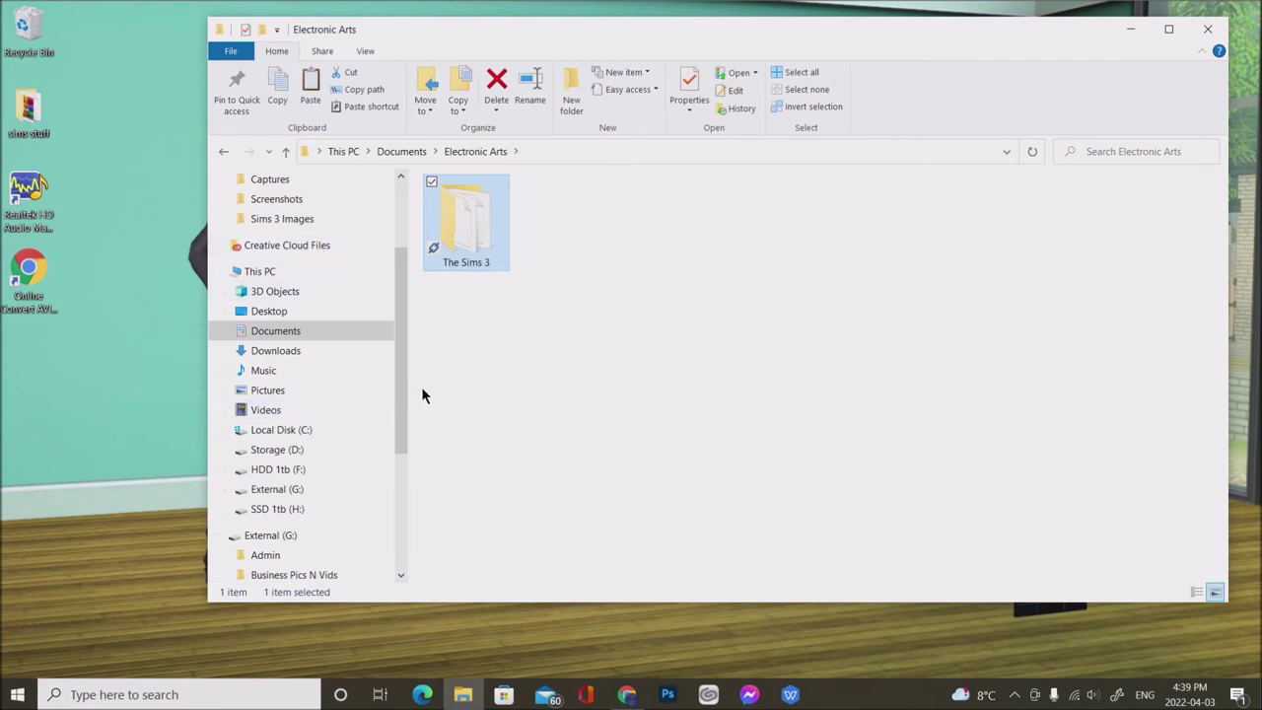
# Select The Sims 3 folder inside TheSimsDocs on SSD 1tb (H:), and return to Documents by way of Local Disk (C:)
pyautogui.click(279, 510)
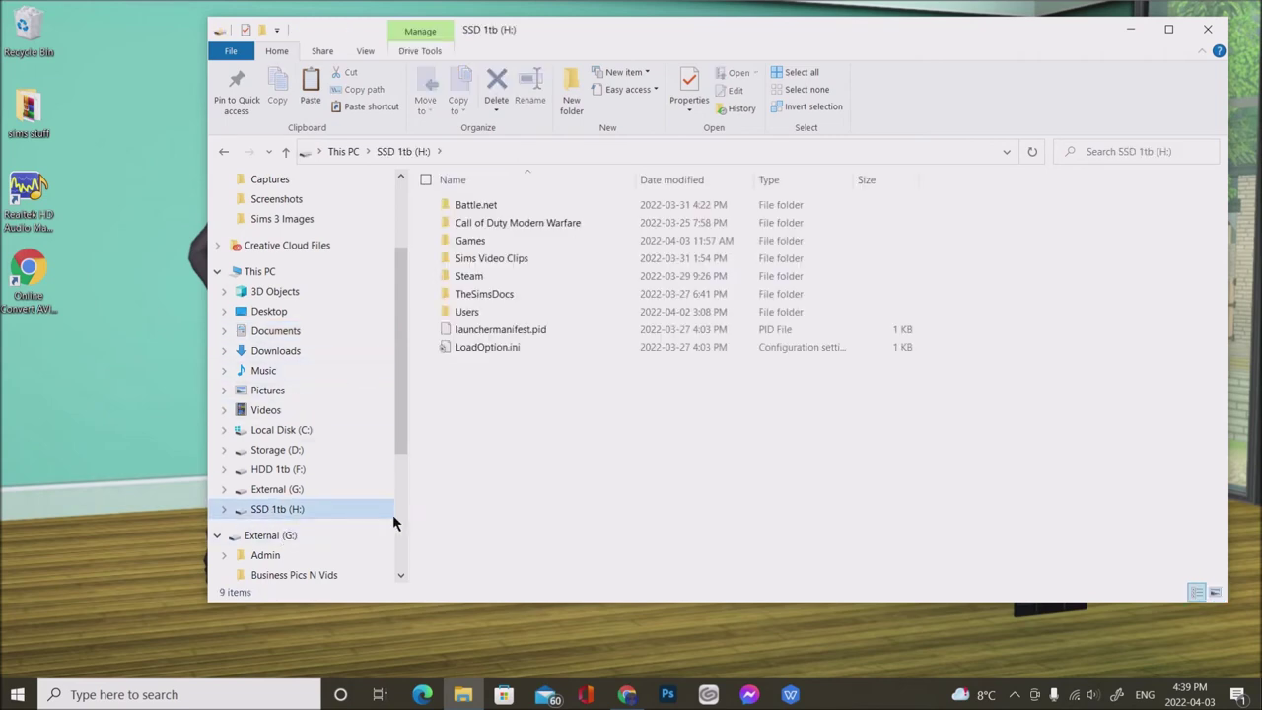
pyautogui.doubleClick(477, 295)
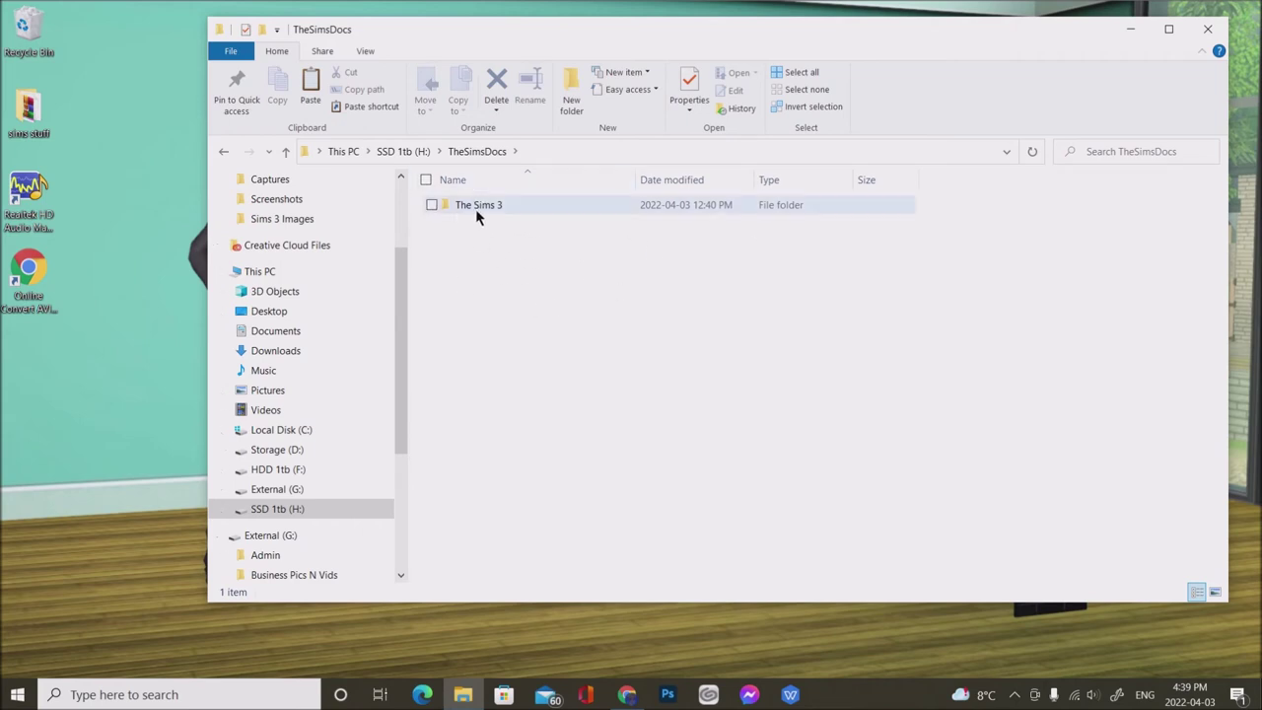
pyautogui.click(510, 211)
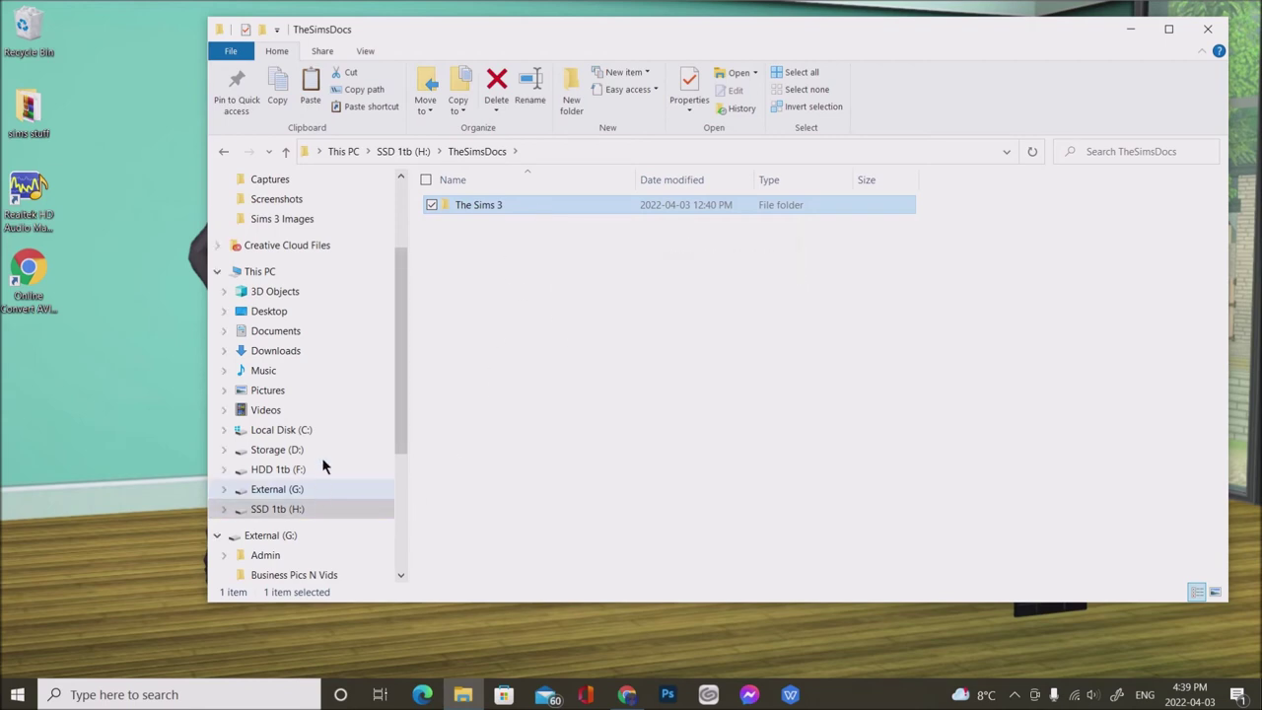
pyautogui.click(281, 430)
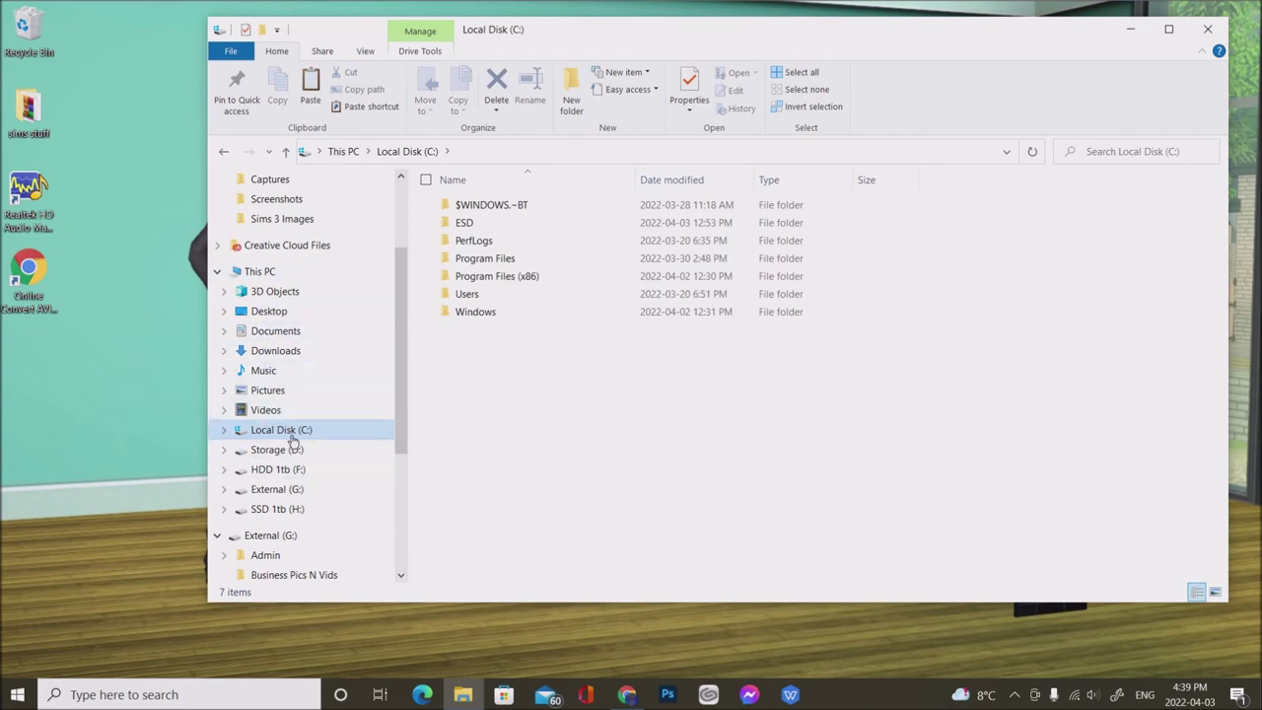
pyautogui.click(276, 335)
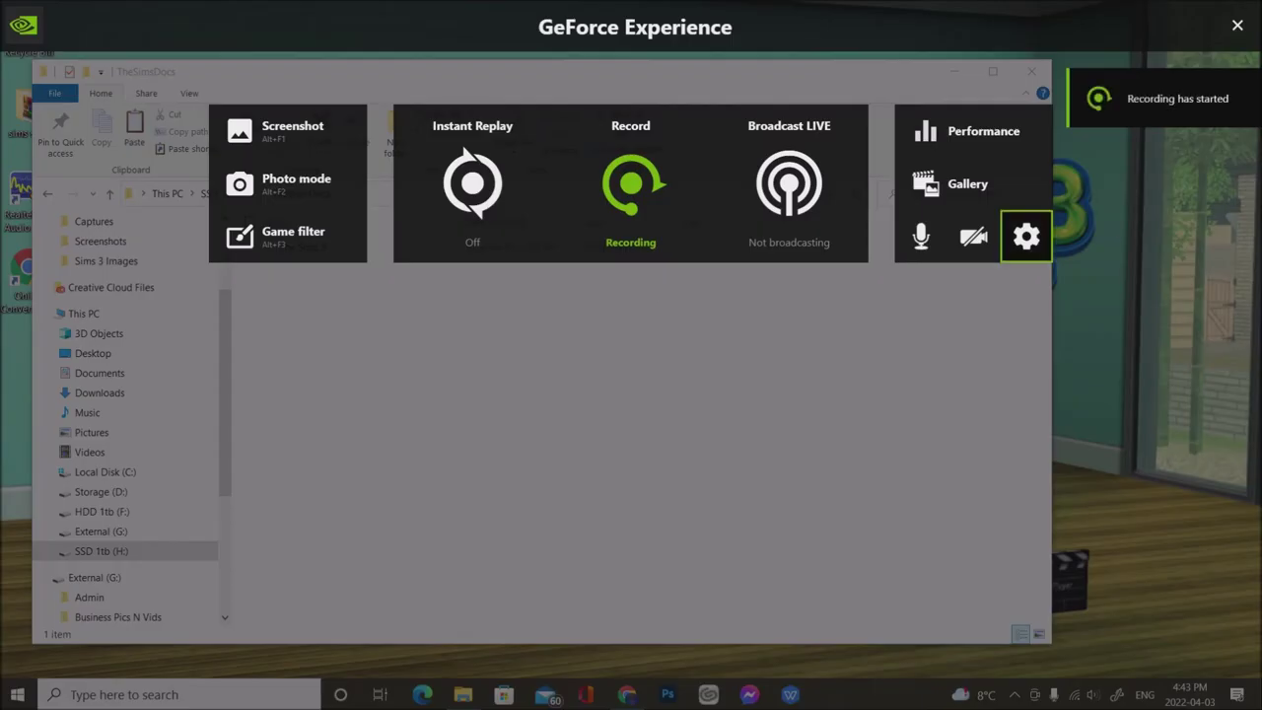
# Close the GeForce Experience overlay and open the Electronic Arts folder in Documents
pyautogui.click(1238, 25)
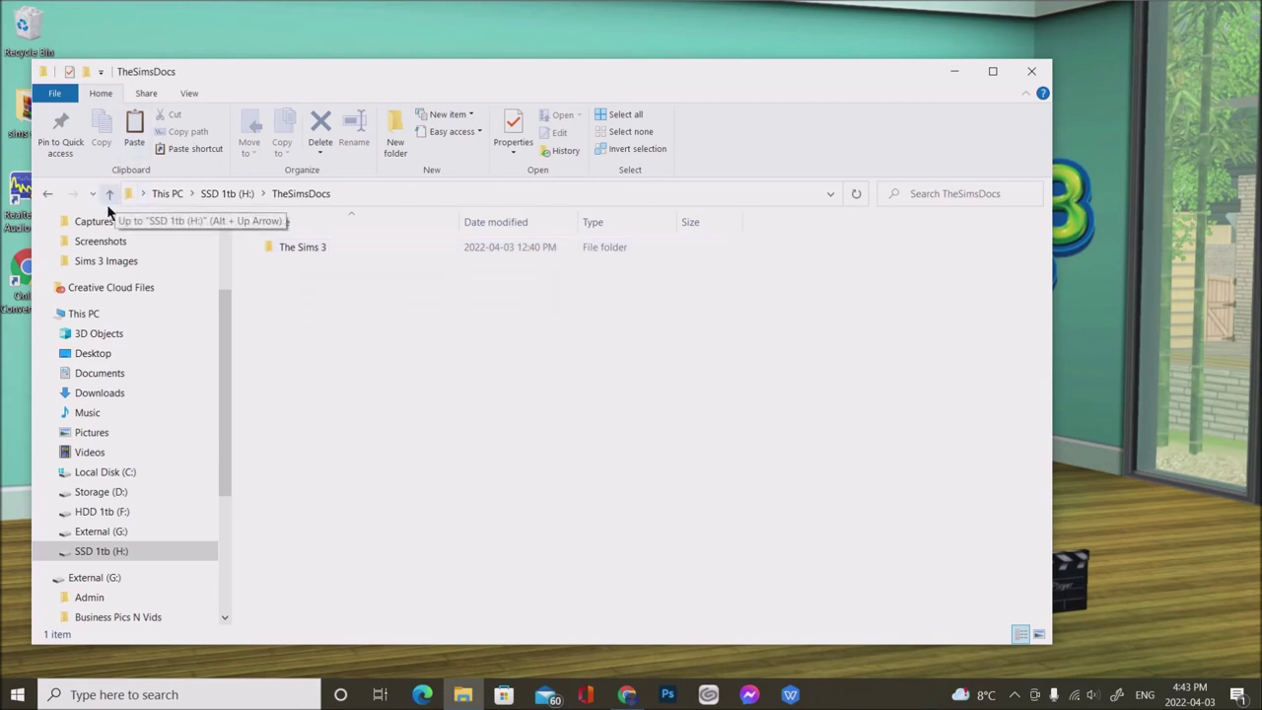
pyautogui.click(111, 381)
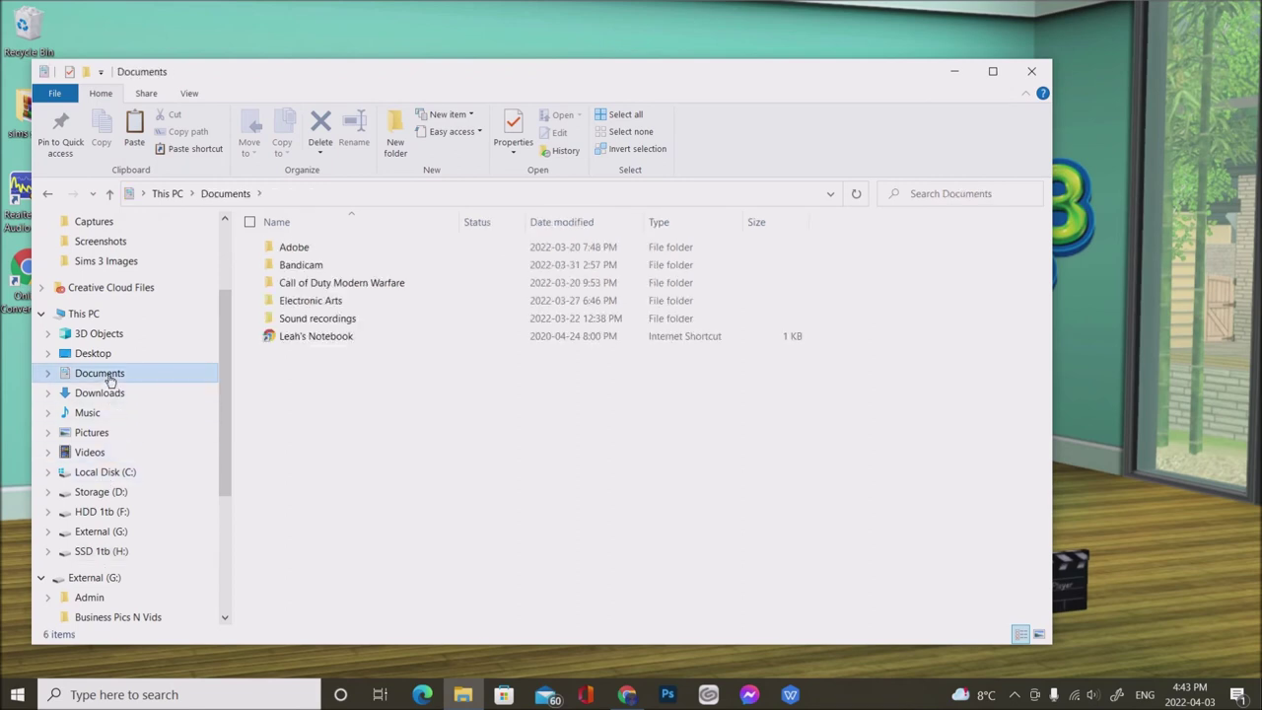
pyautogui.doubleClick(314, 300)
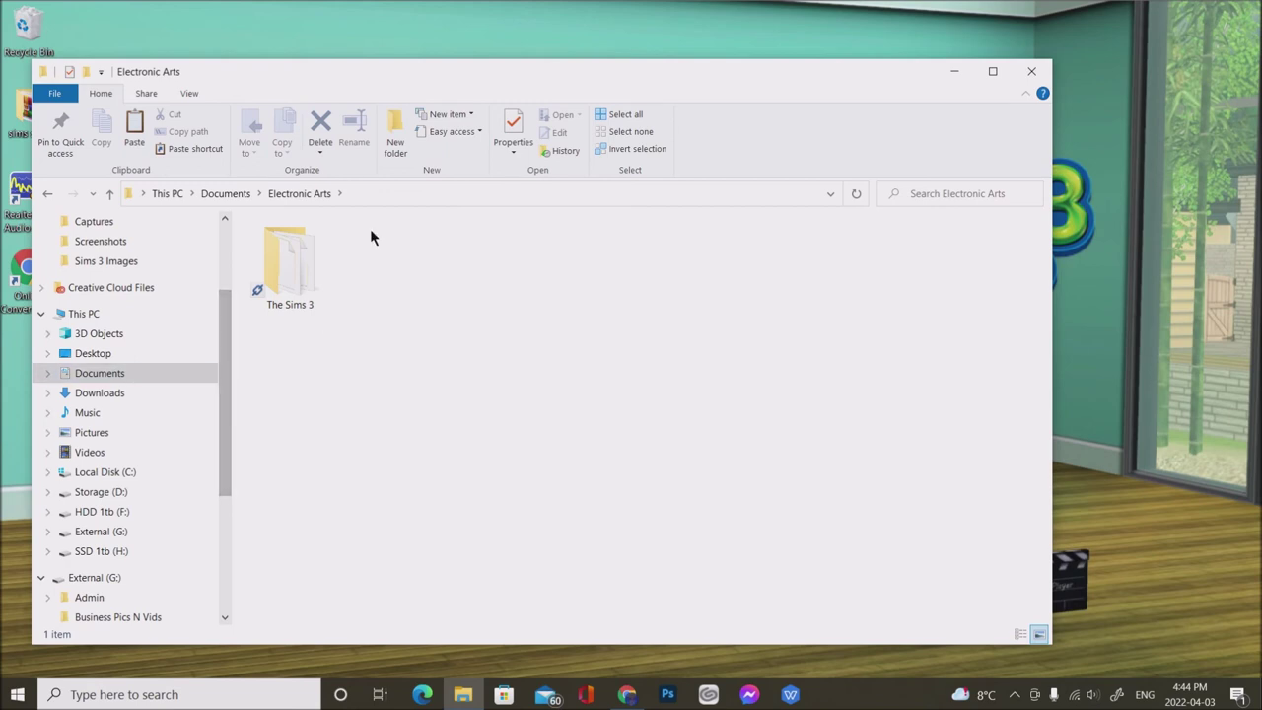
# Open TheSimsDocs on SSD 1tb (H:) and examine the Pick Link Source command for its The Sims 3 folder
pyautogui.click(106, 551)
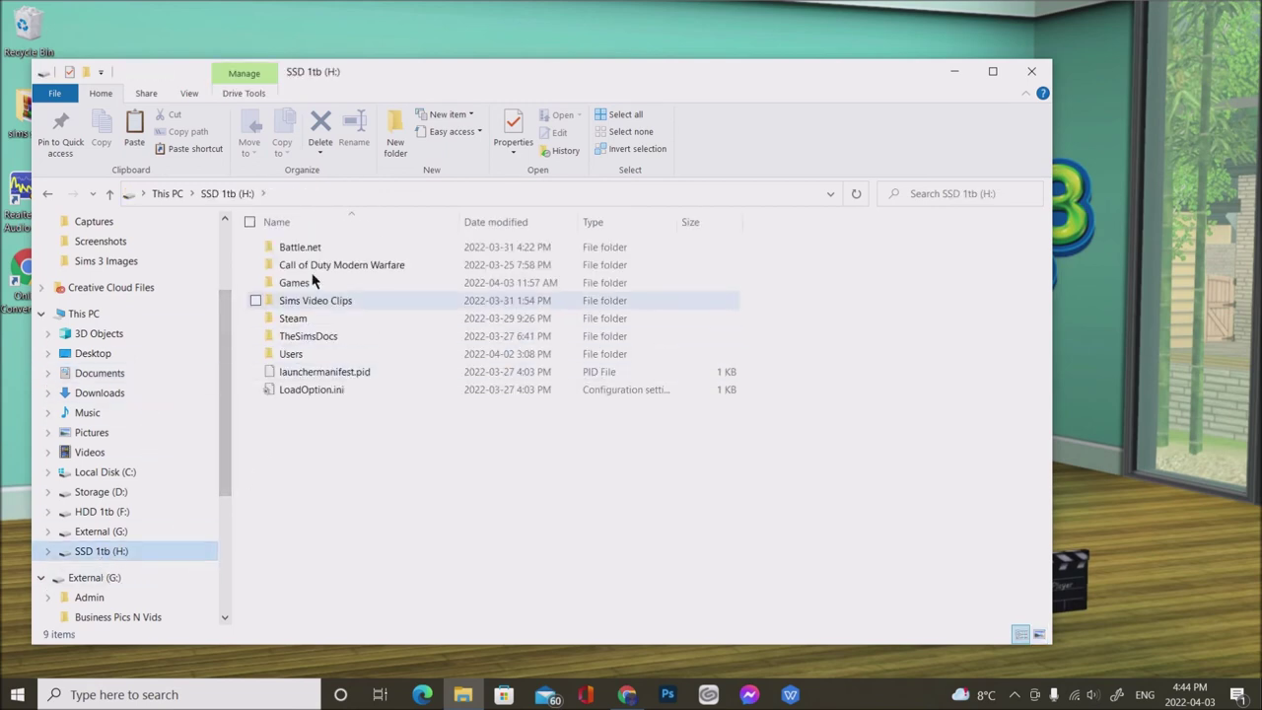
pyautogui.doubleClick(303, 337)
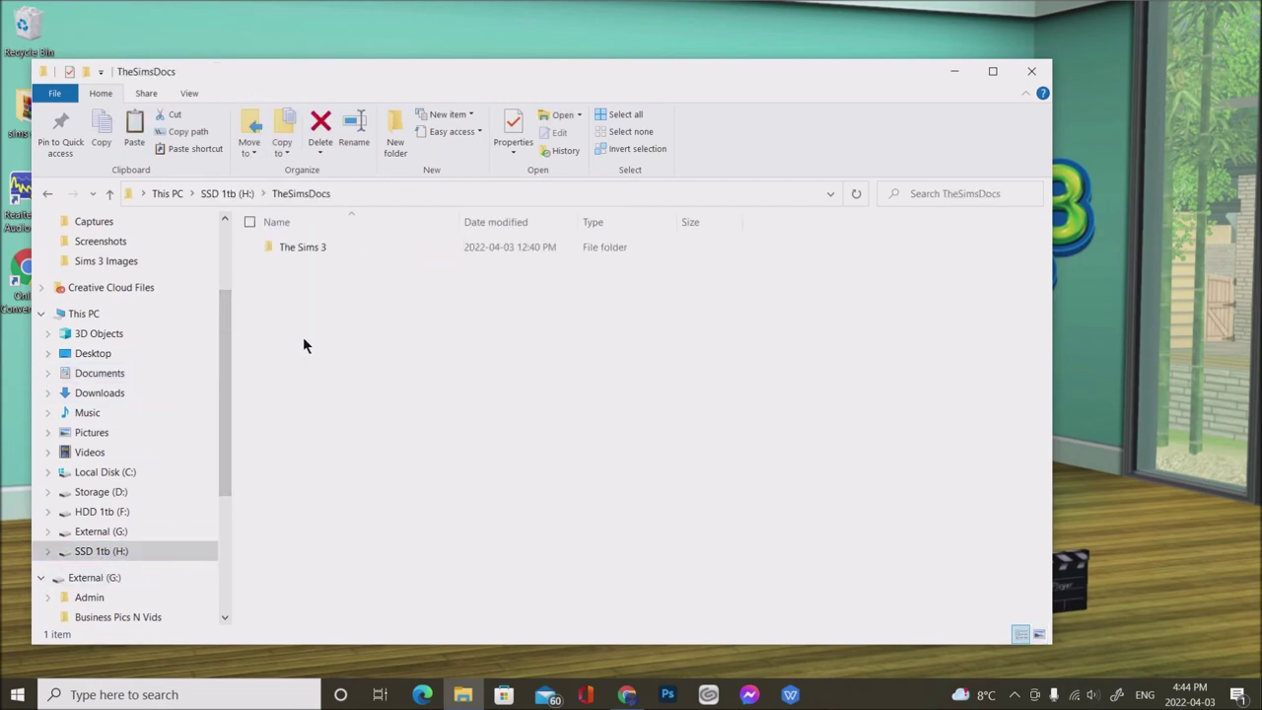
pyautogui.click(311, 249)
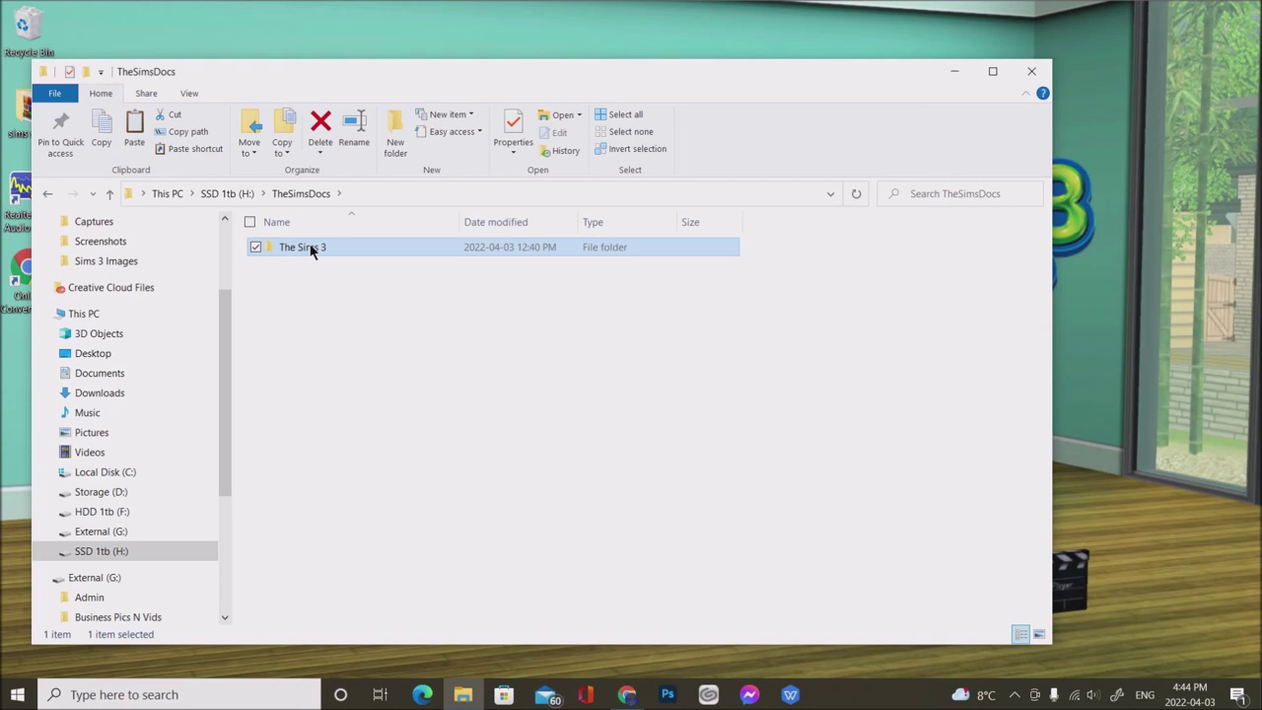
pyautogui.rightClick(312, 250)
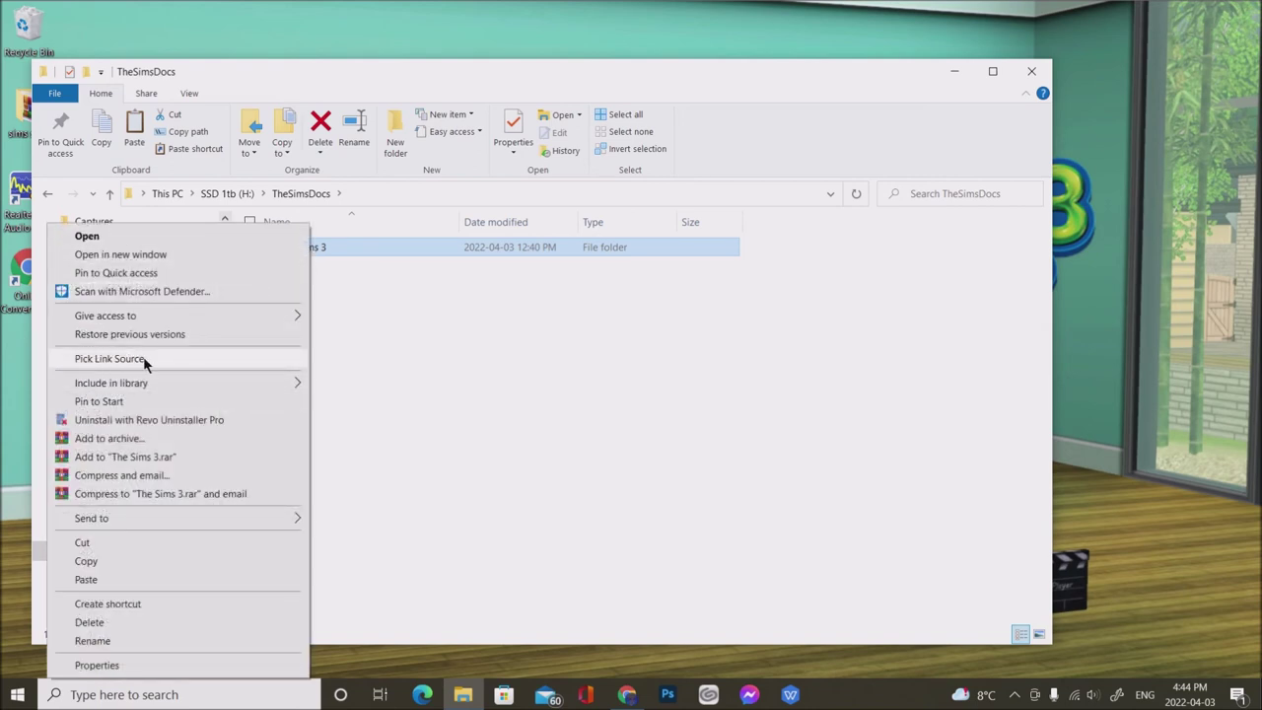
pyautogui.click(358, 352)
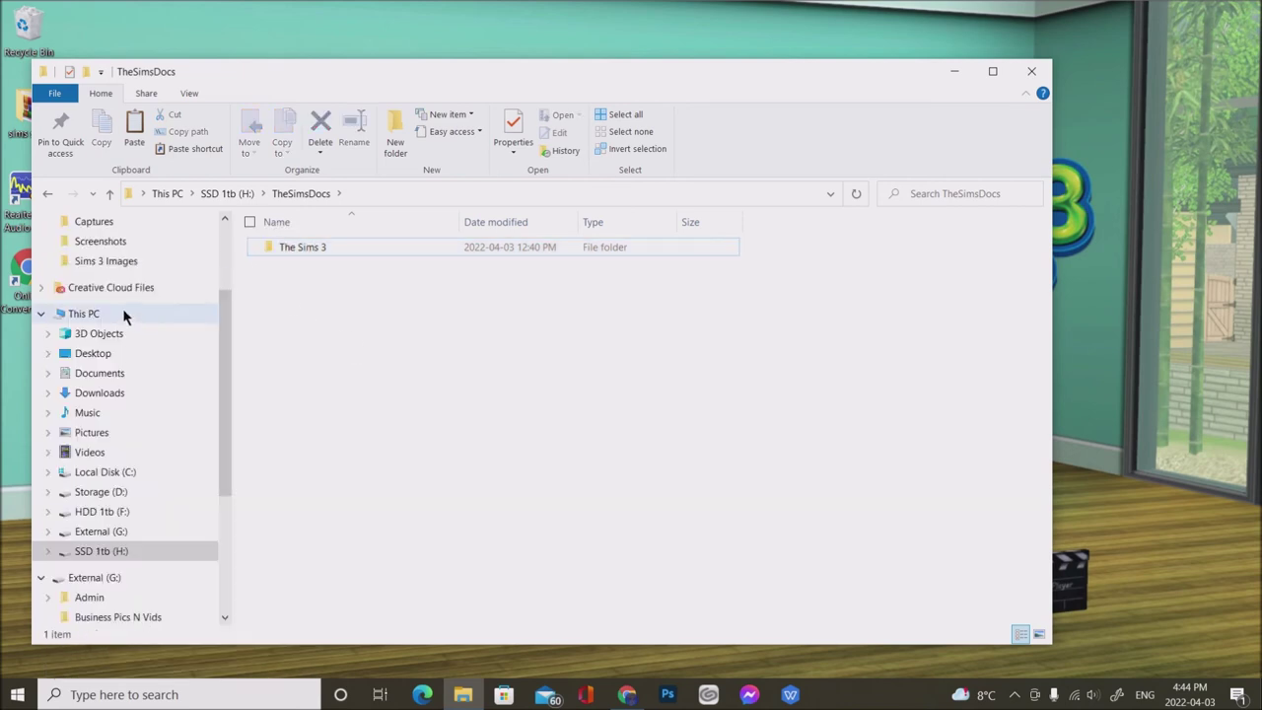
# Return to Documents > Electronic Arts and examine the commands offered for the linked The Sims 3 folder
pyautogui.click(100, 374)
pyautogui.doubleClick(315, 302)
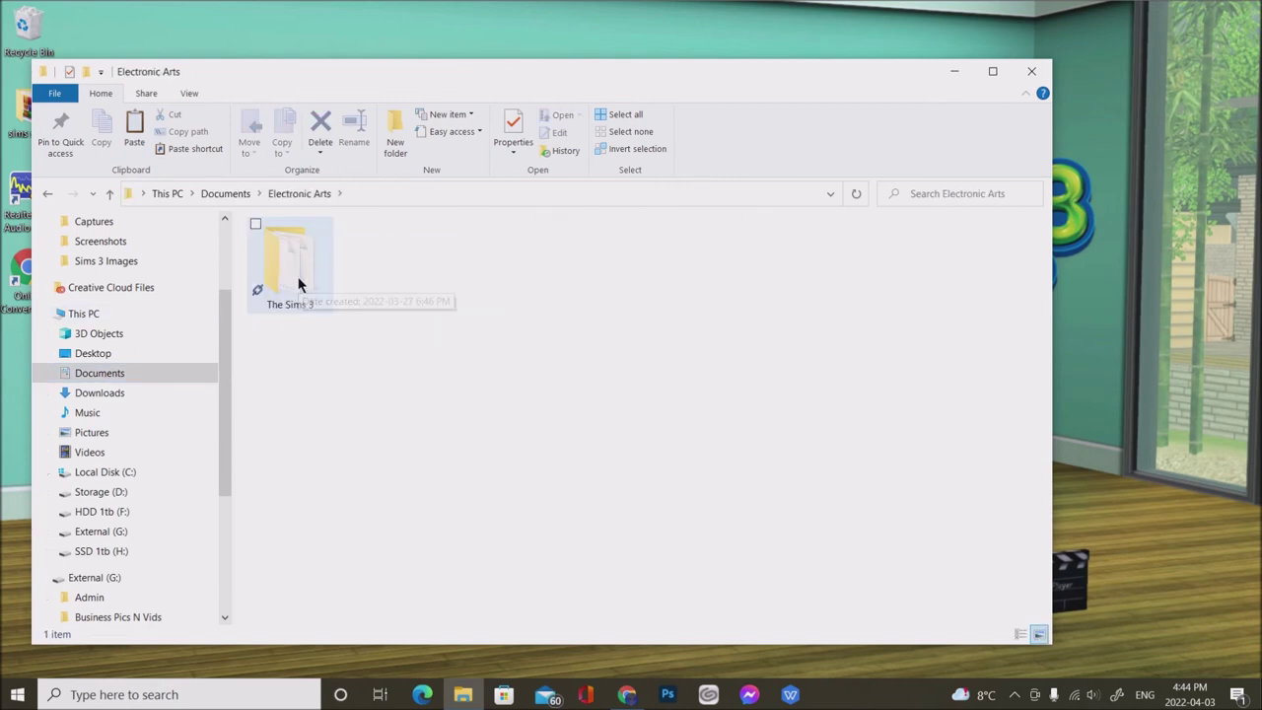
pyautogui.click(299, 285)
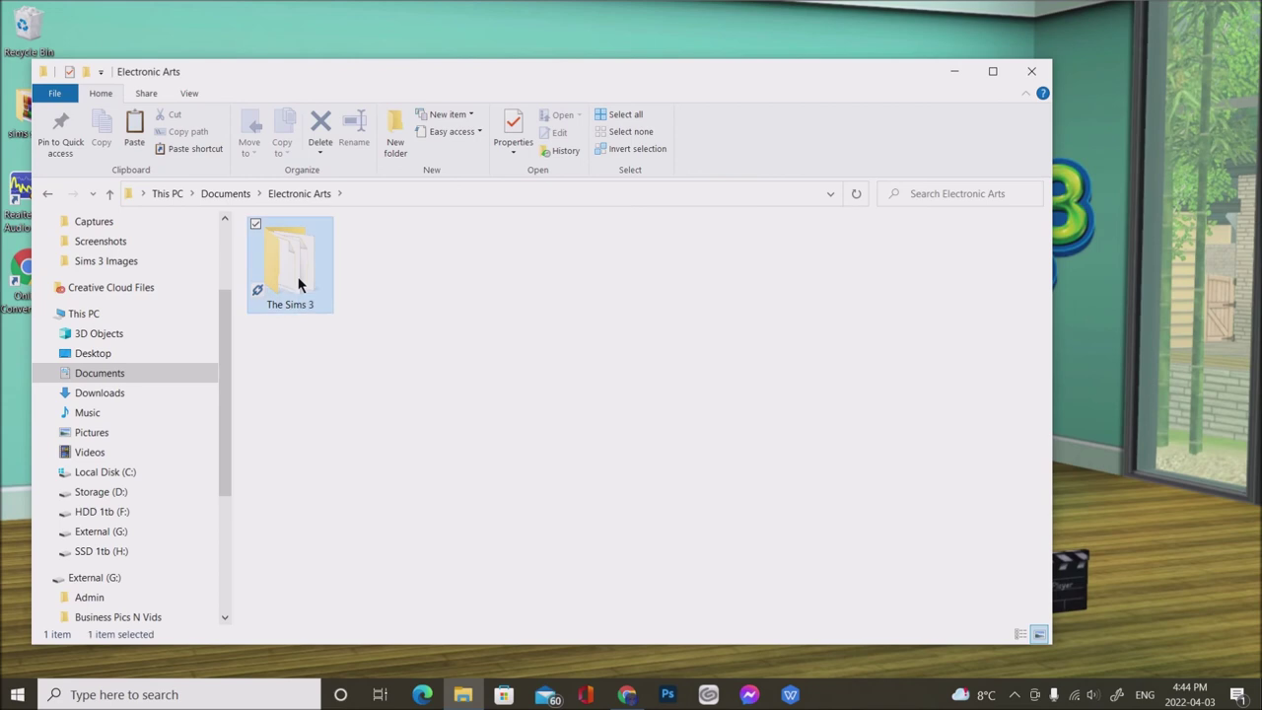
pyautogui.rightClick(299, 284)
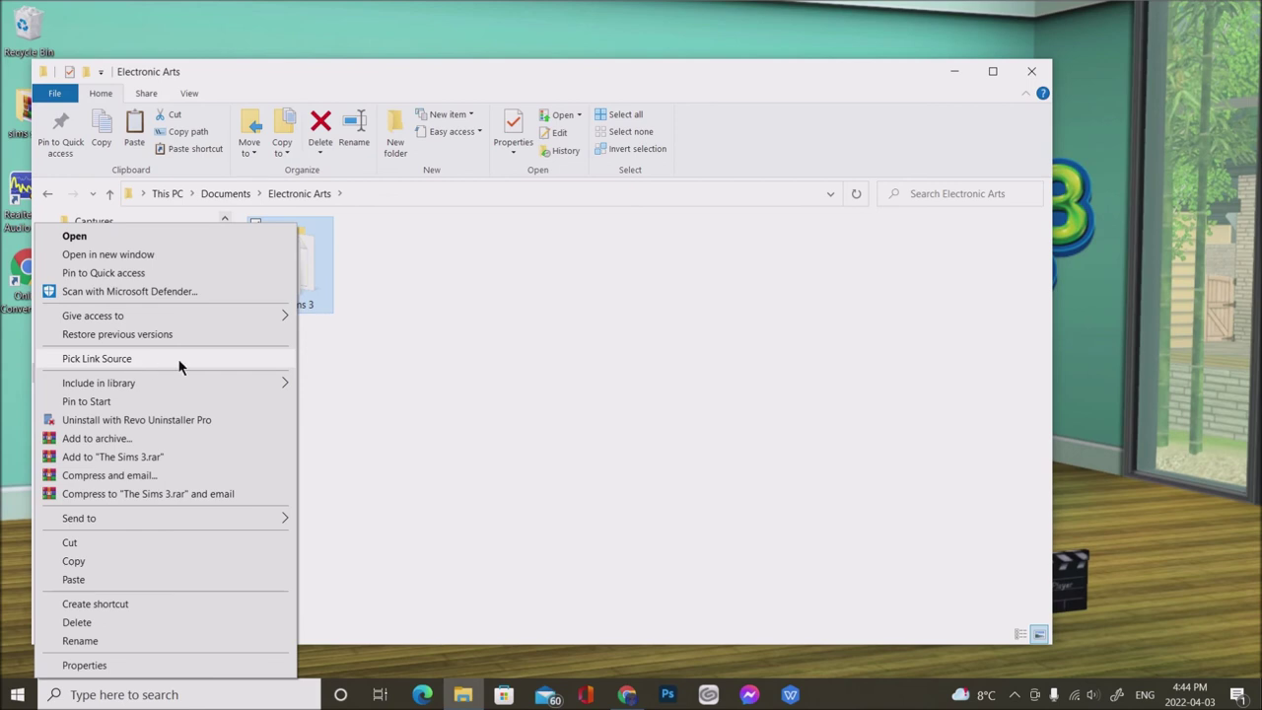
pyautogui.click(516, 371)
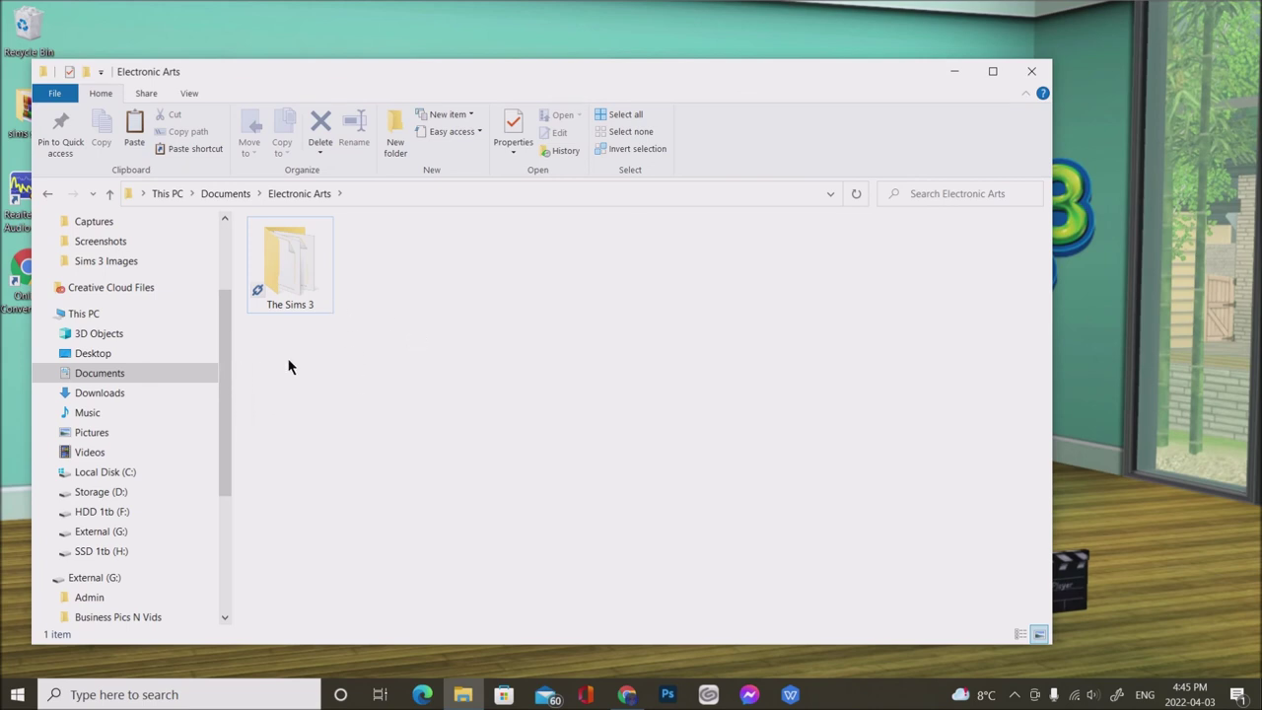
# View the drives in This PC and the contents of SSD 1tb (H:), and return to Documents > Electronic Arts
pyautogui.click(109, 193)
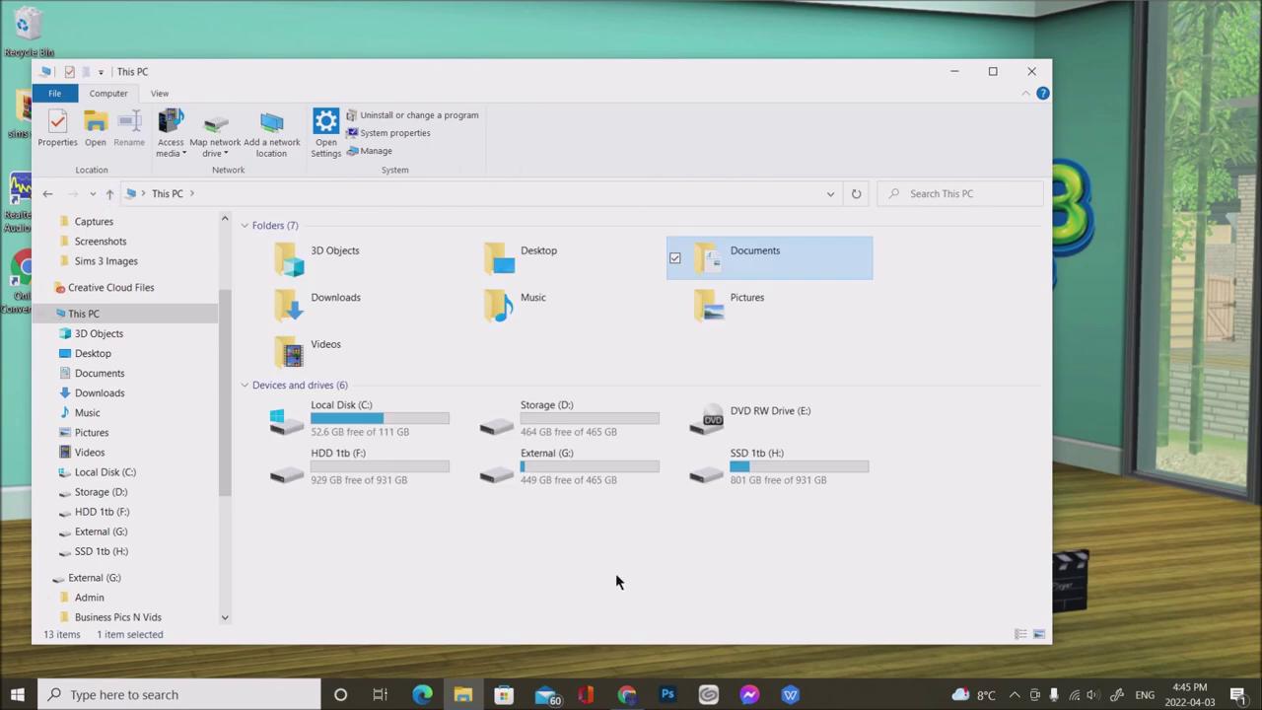
pyautogui.doubleClick(782, 469)
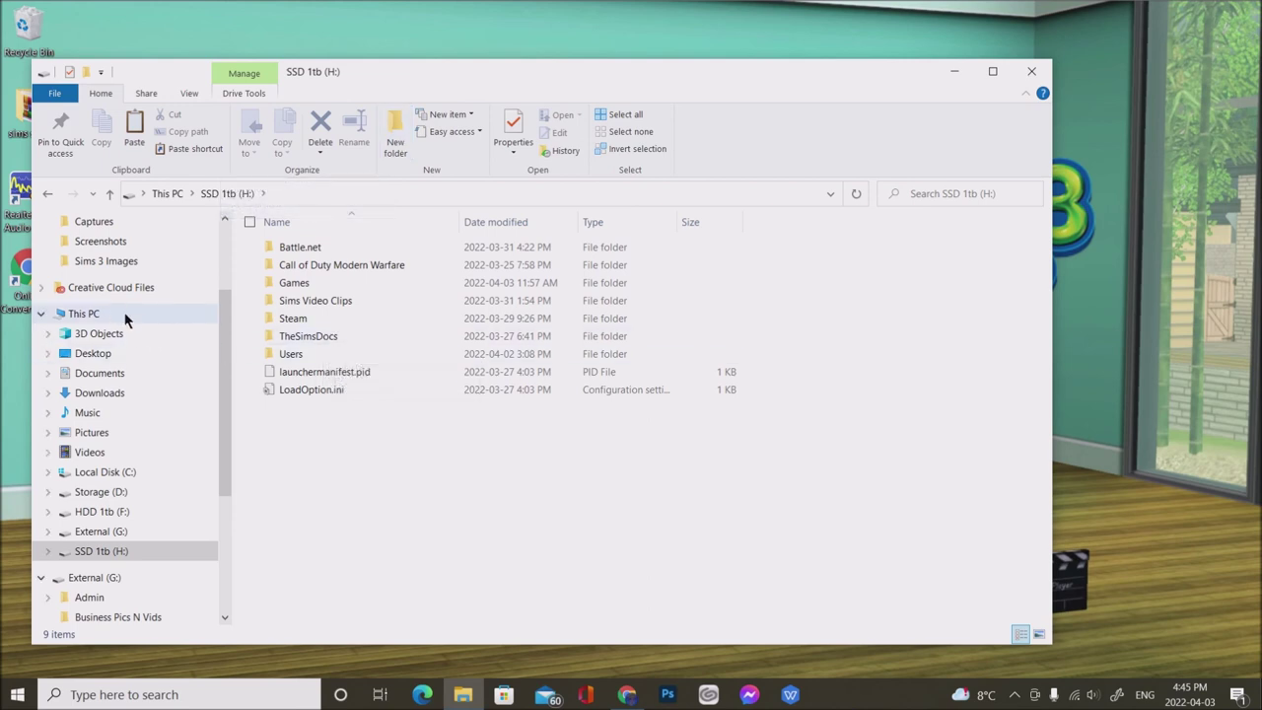
pyautogui.click(100, 375)
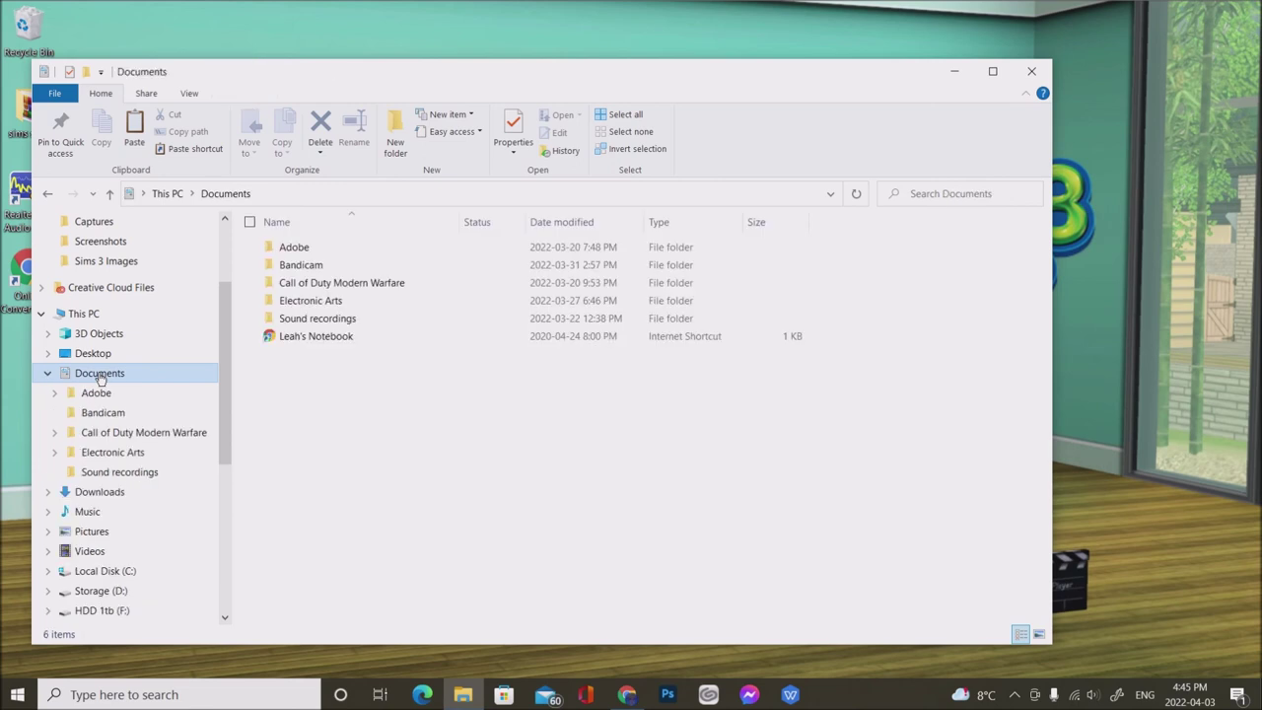
pyautogui.doubleClick(322, 307)
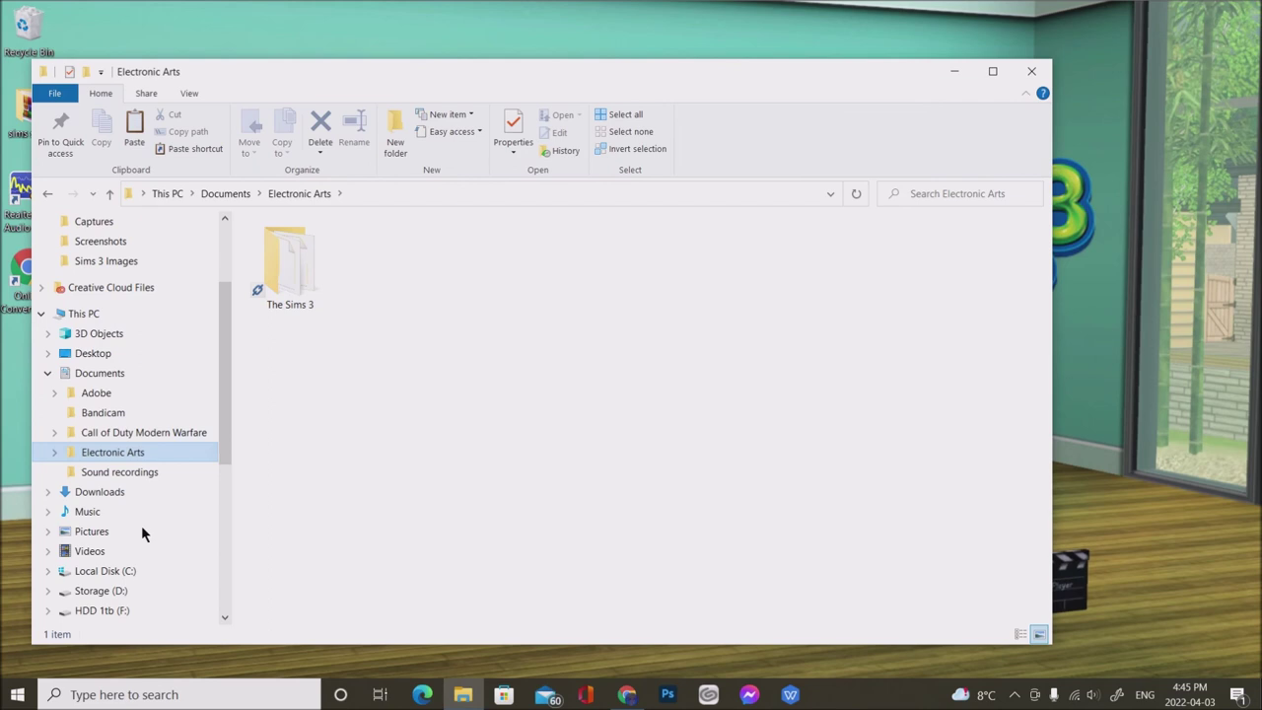
# Compare TheSimsDocs on SSD 1tb (H:) with the Electronic Arts folder in Documents
pyautogui.click(107, 613)
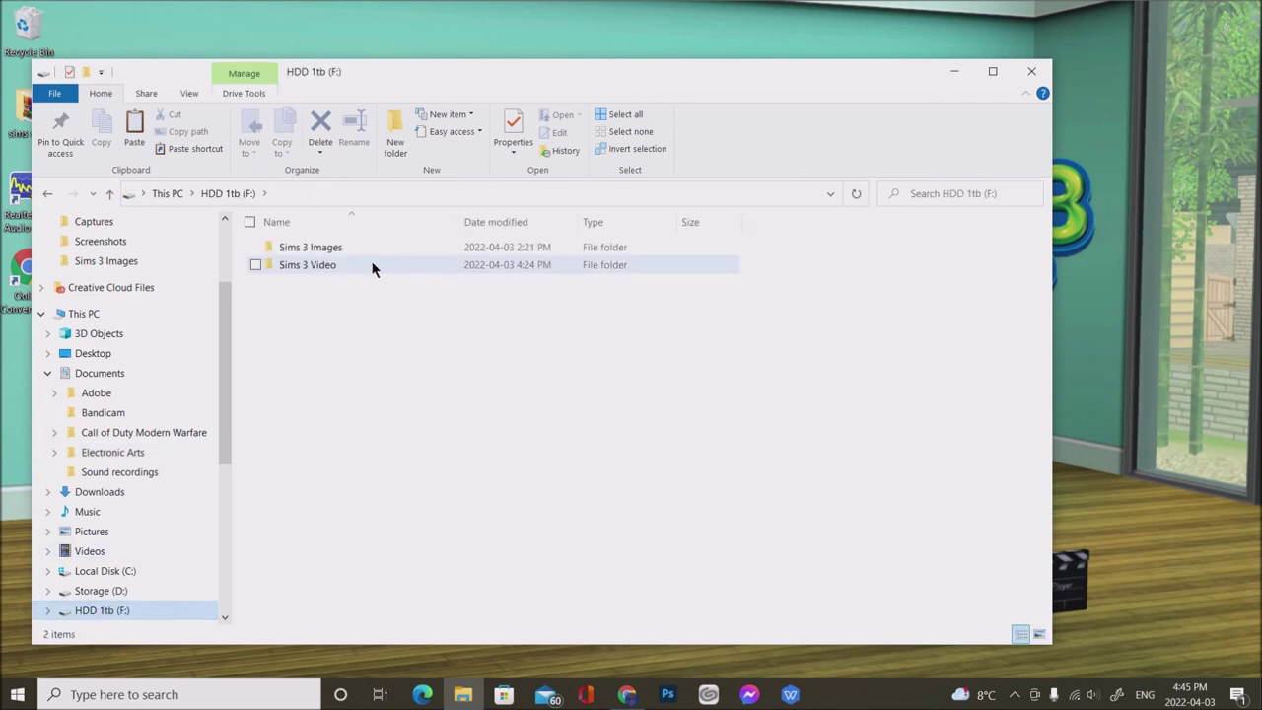
pyautogui.scroll(-2, 120, 592)
pyautogui.click(120, 570)
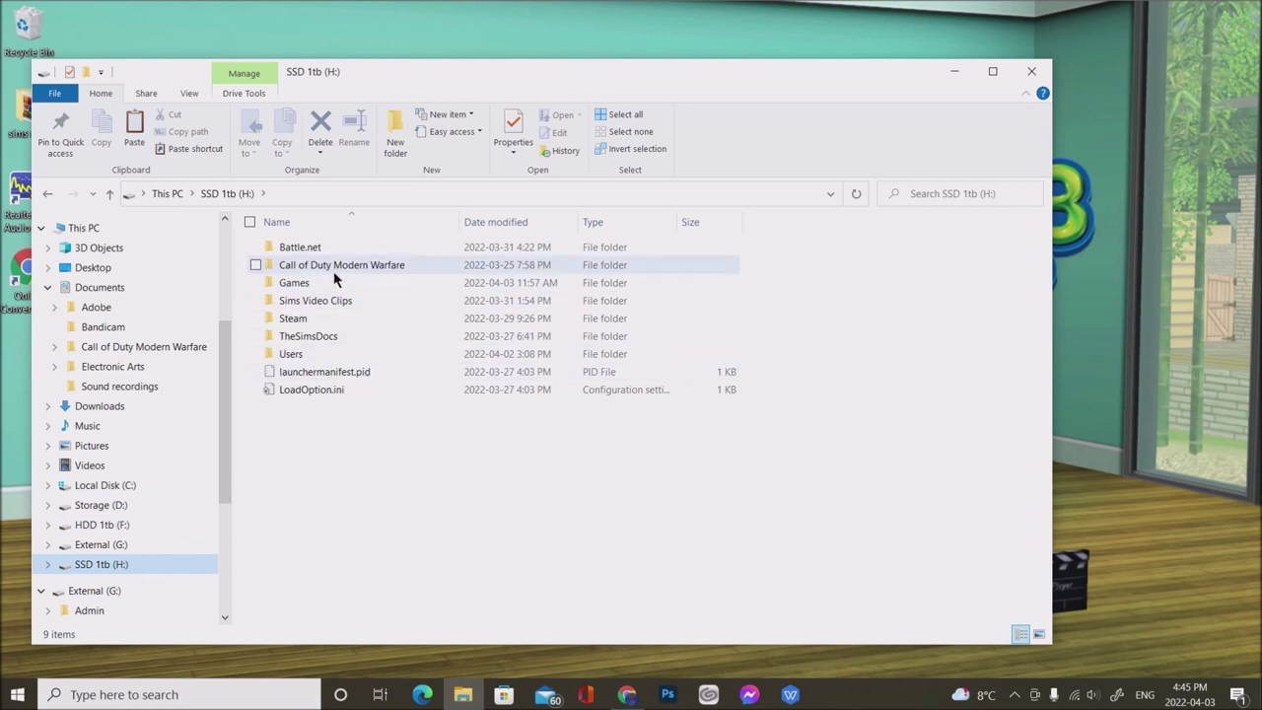
pyautogui.doubleClick(319, 338)
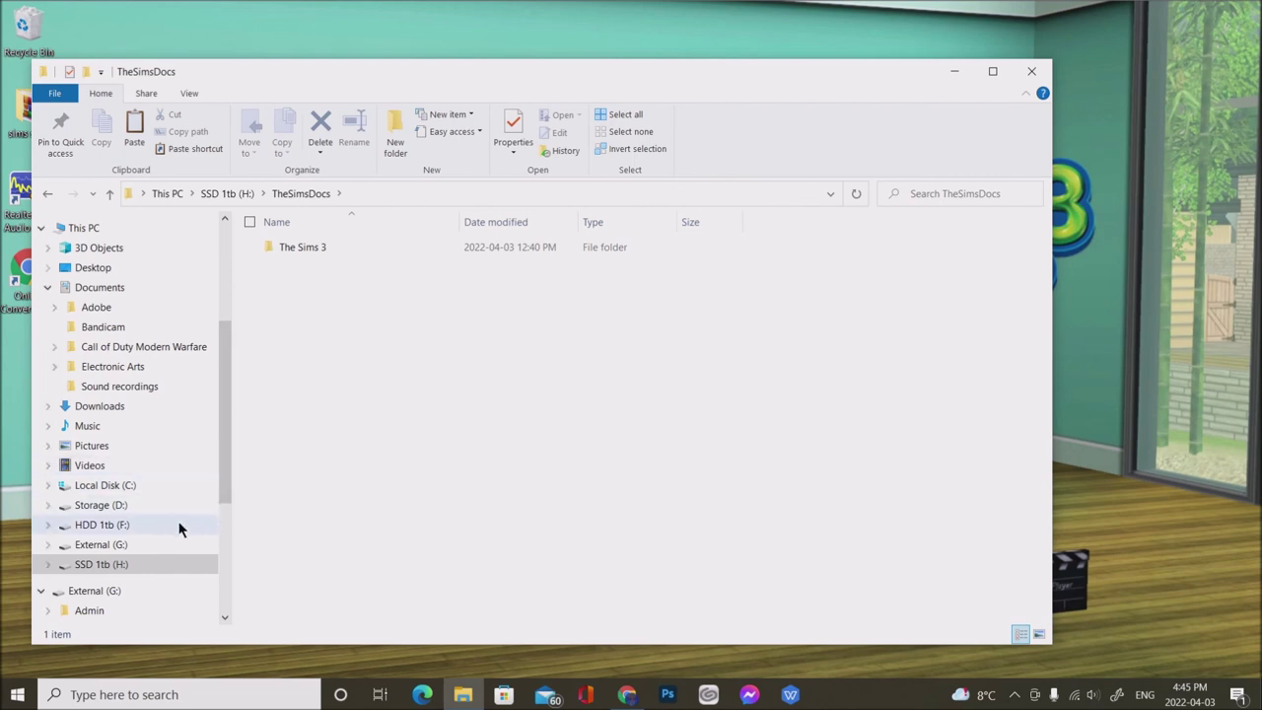
pyautogui.click(100, 286)
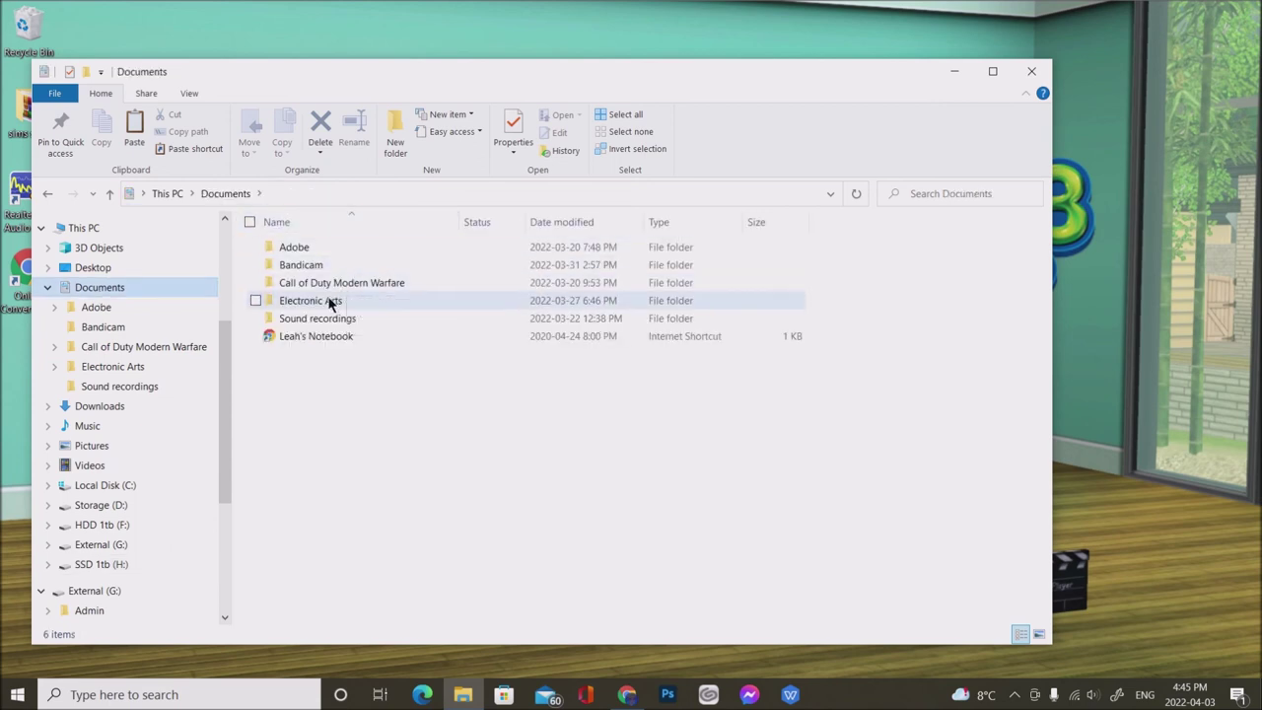
pyautogui.doubleClick(329, 300)
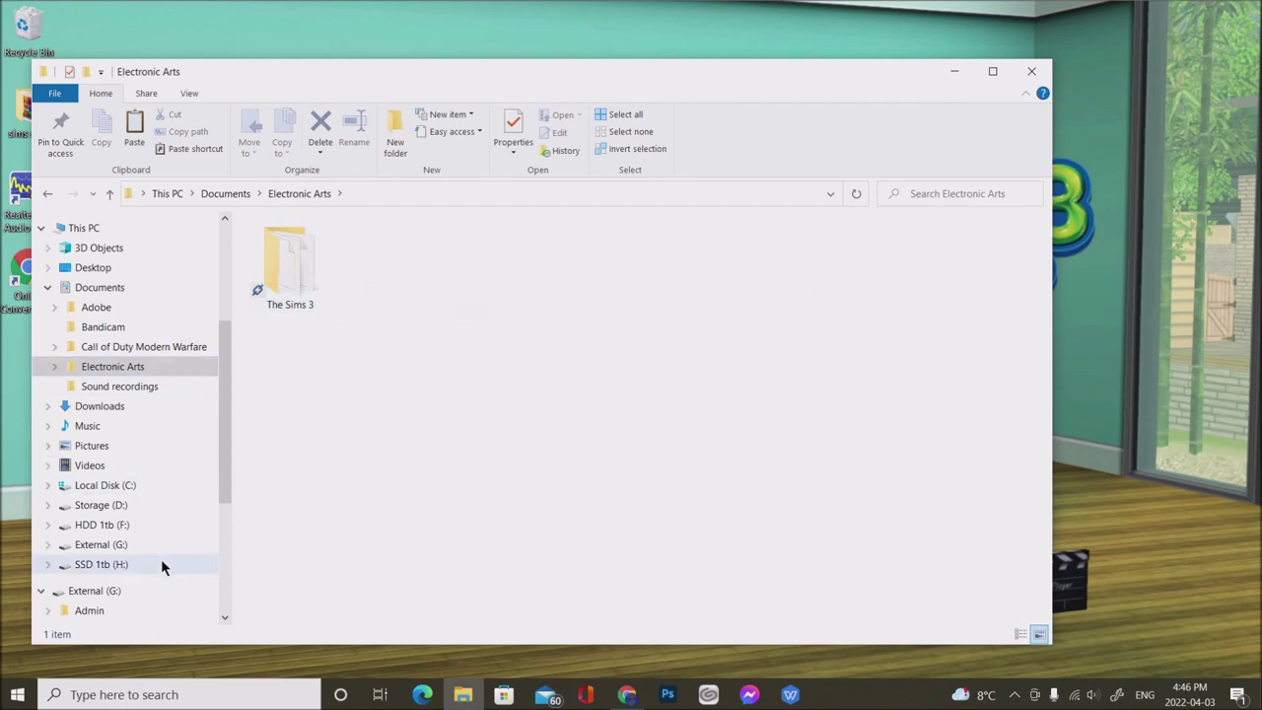
# Reopen TheSimsDocs on the H: drive and review where Pick Link Source is offered for The Sims 3 folder
pyautogui.click(107, 565)
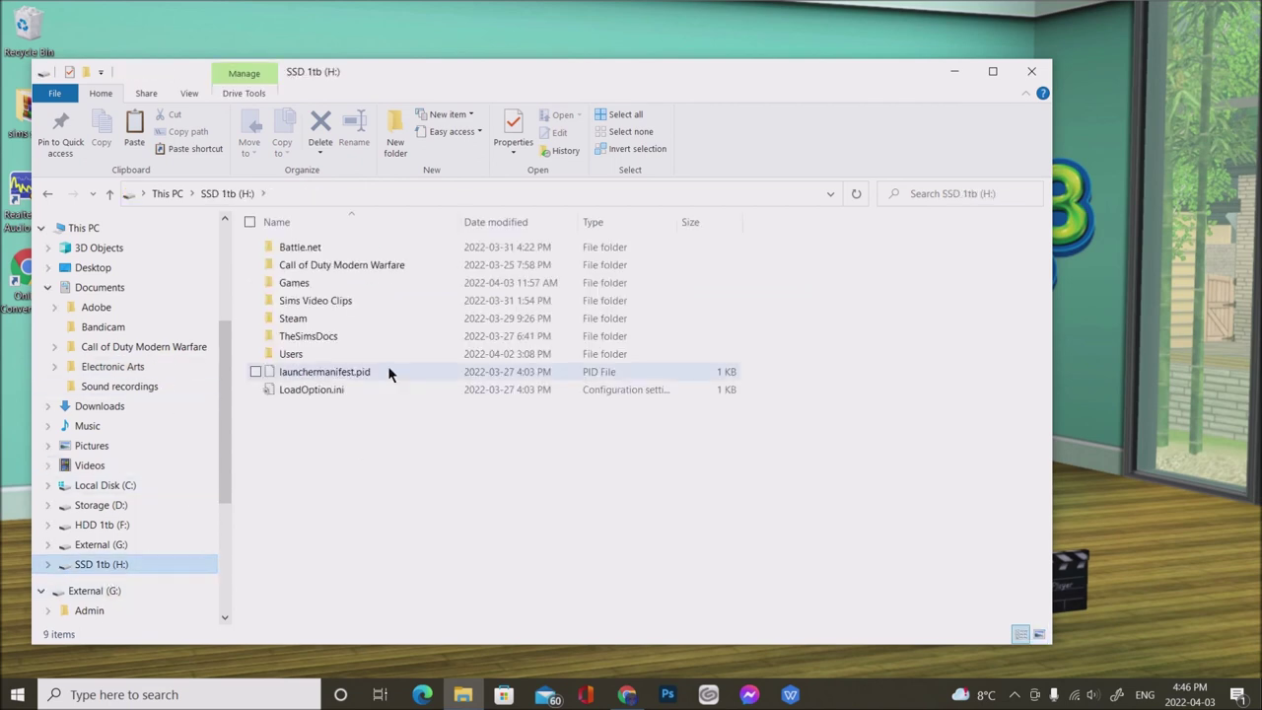
pyautogui.doubleClick(336, 340)
pyautogui.click(303, 248)
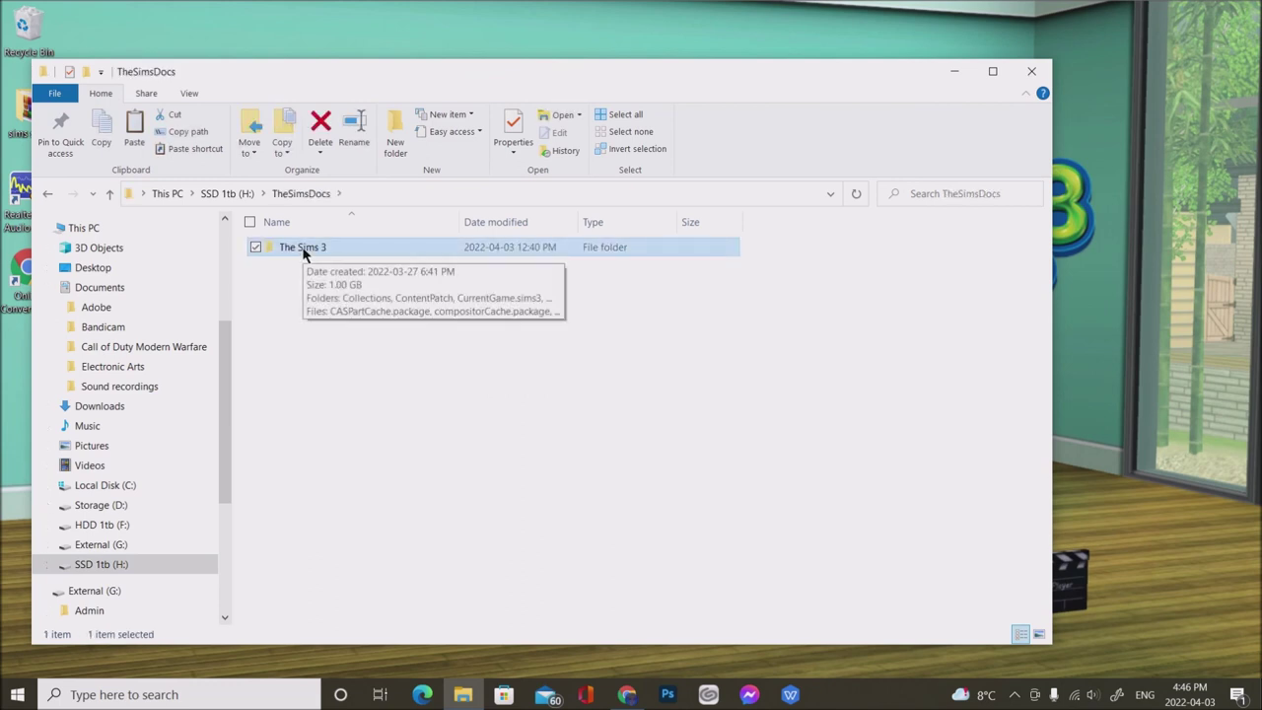
pyautogui.rightClick(303, 252)
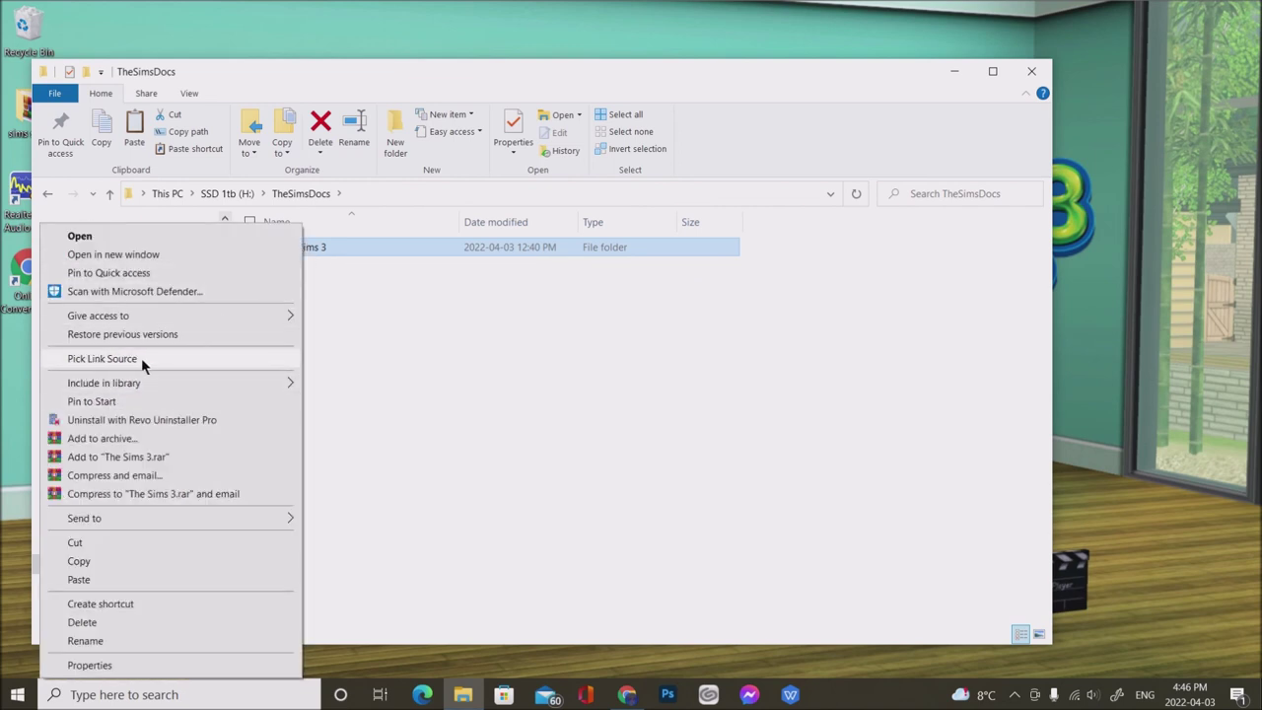
pyautogui.click(369, 351)
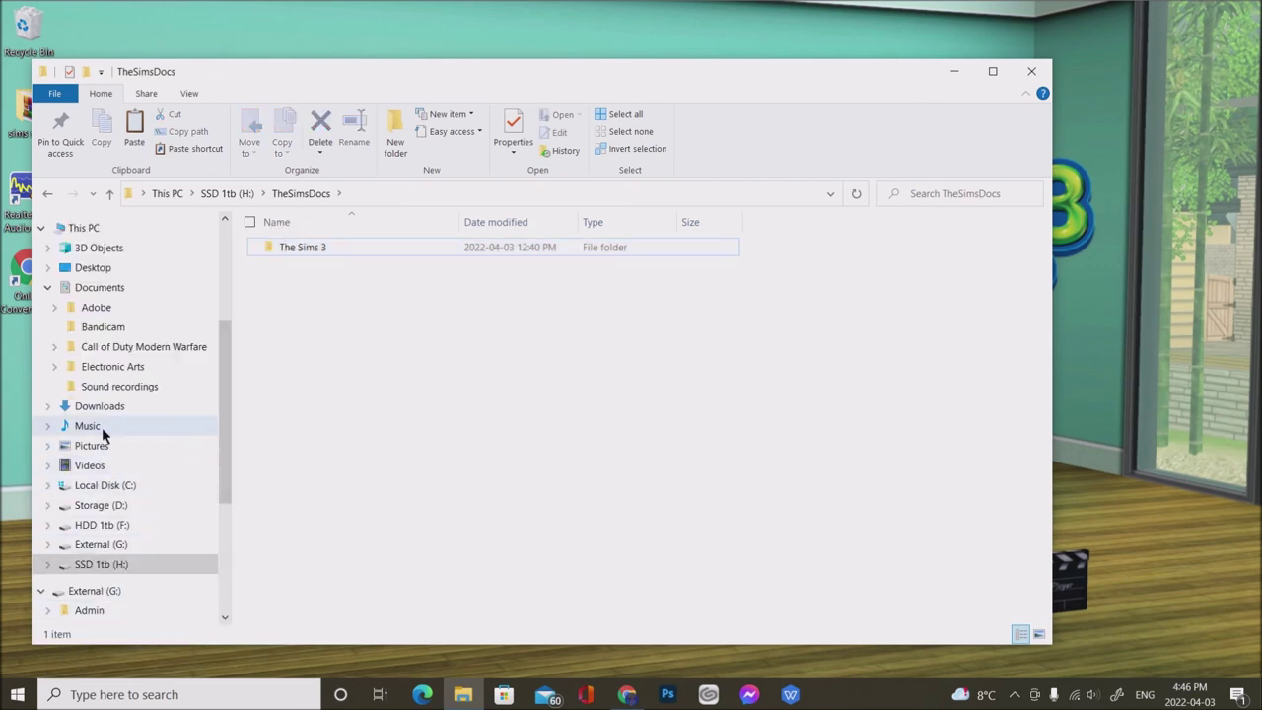
# Reopen Electronic Arts in Documents and review the commands and link marker on The Sims 3 folder
pyautogui.click(103, 289)
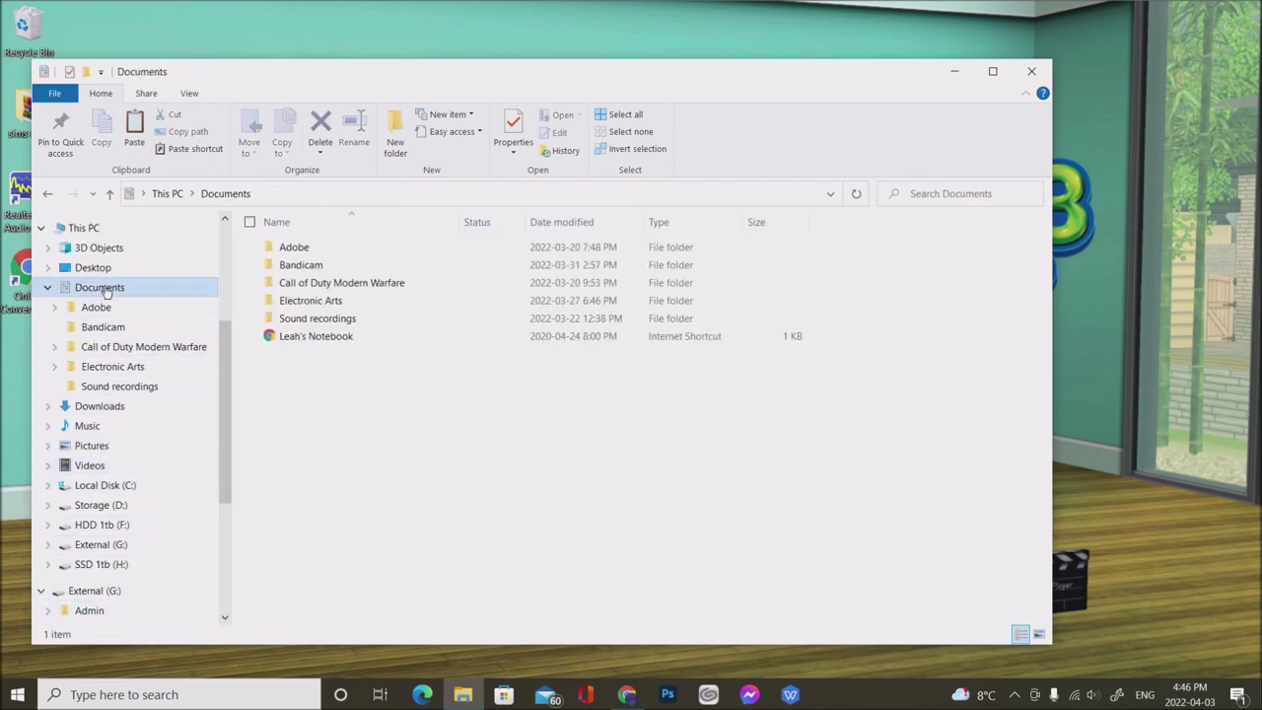
pyautogui.doubleClick(295, 300)
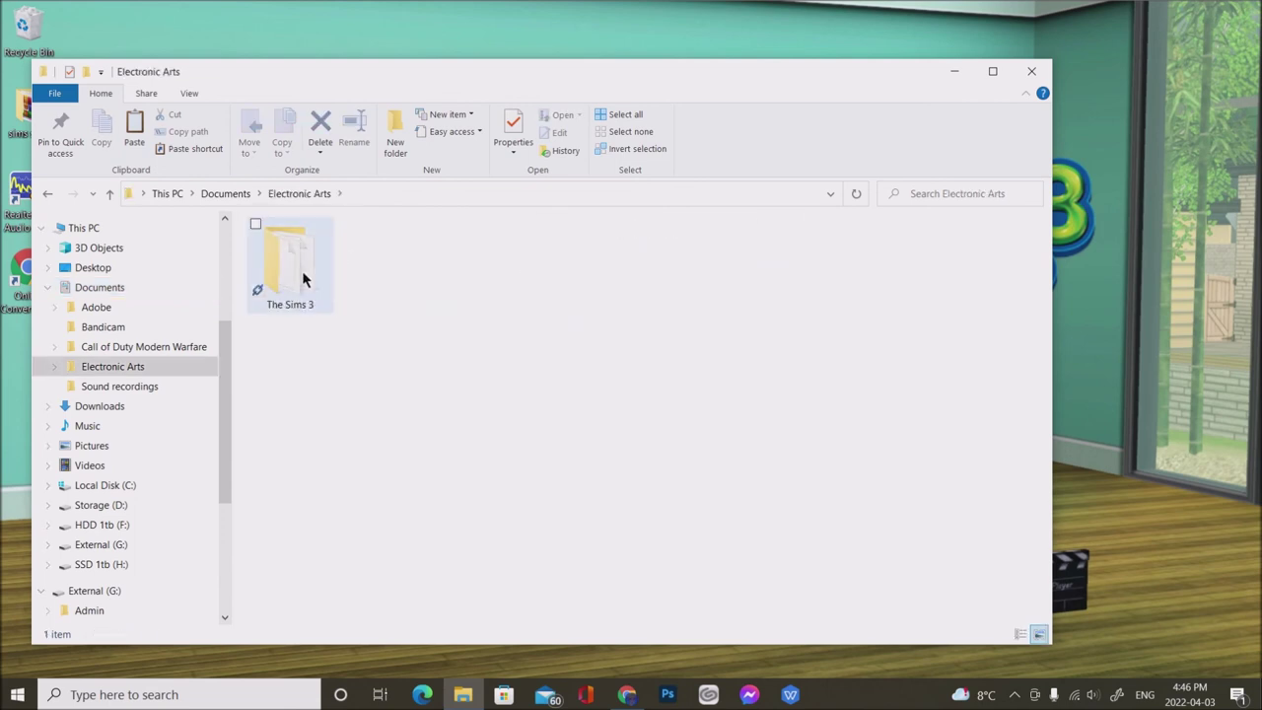
pyautogui.click(300, 280)
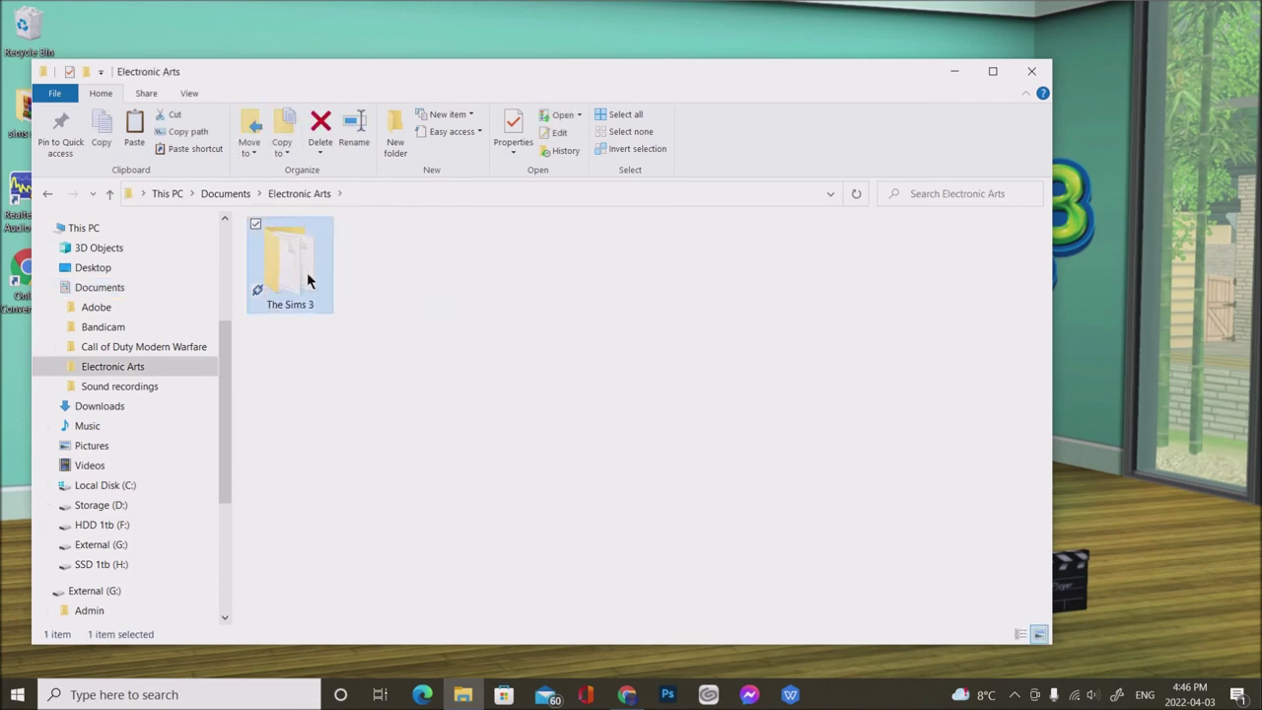
pyautogui.rightClick(306, 281)
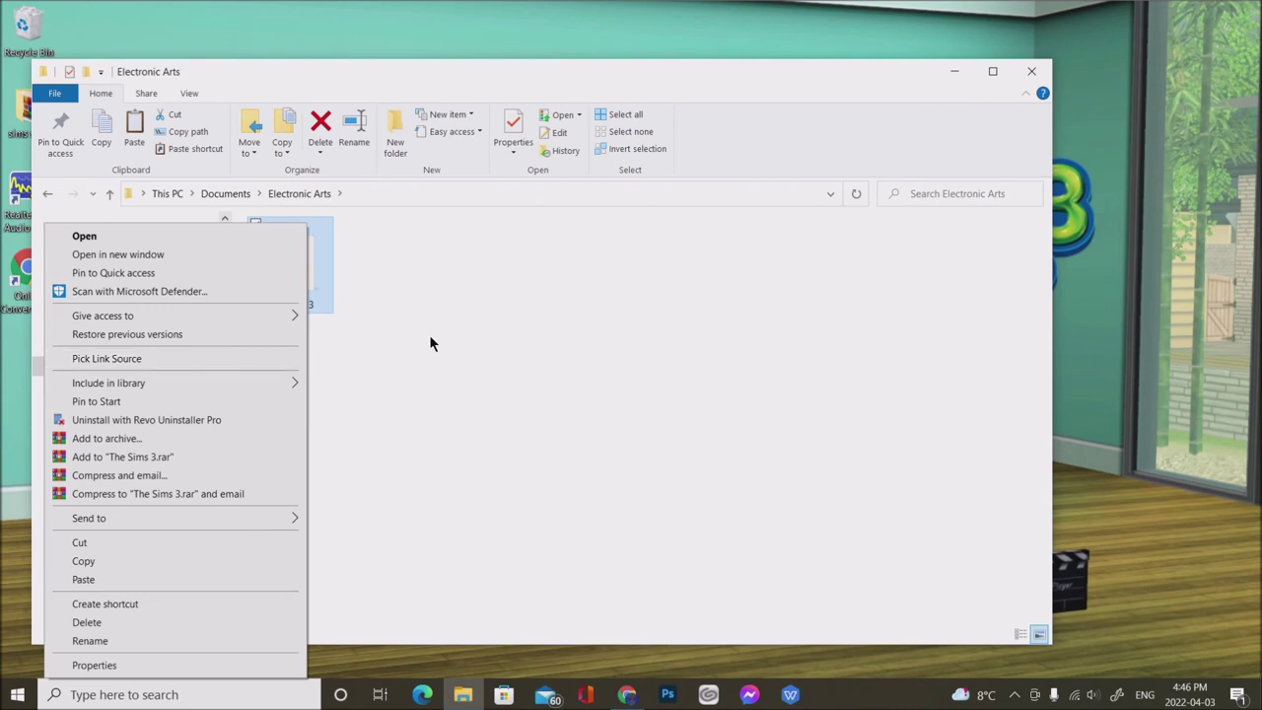
pyautogui.click(335, 311)
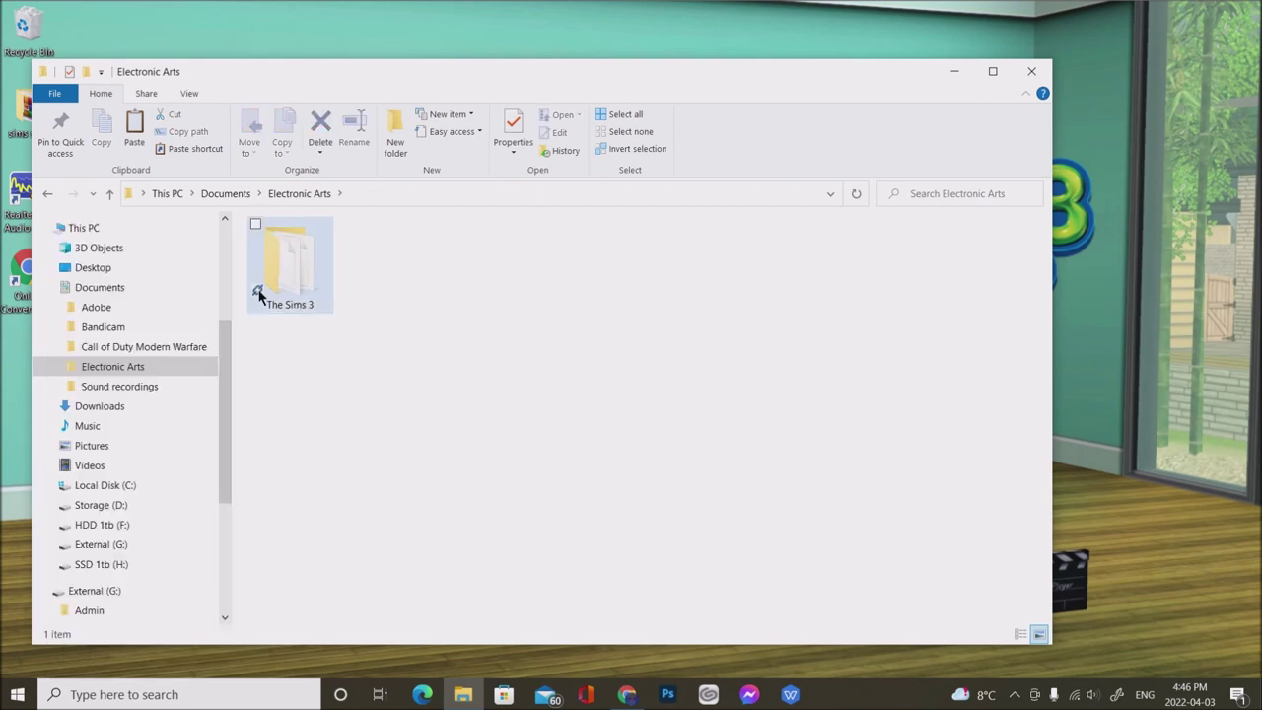